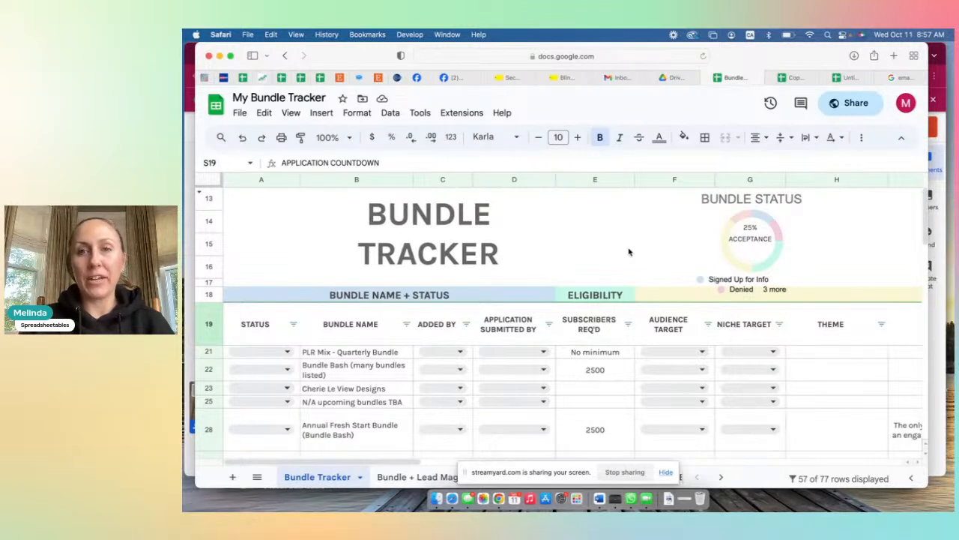
# Step: Review the table of recommended counts per outlet in the untitled spreadsheet, from Blog Post Title to Email Subject Line
pyautogui.click(850, 77)
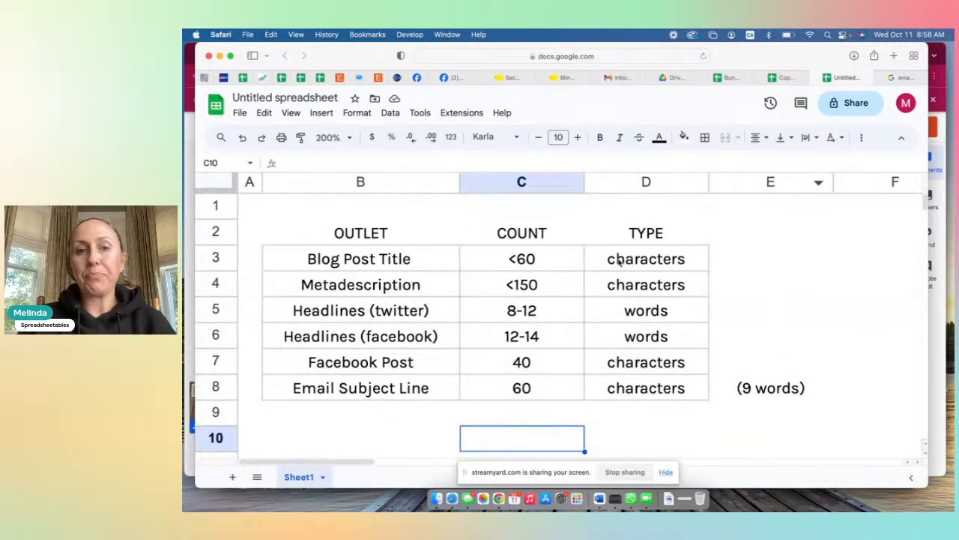
pyautogui.click(583, 210)
pyautogui.click(610, 211)
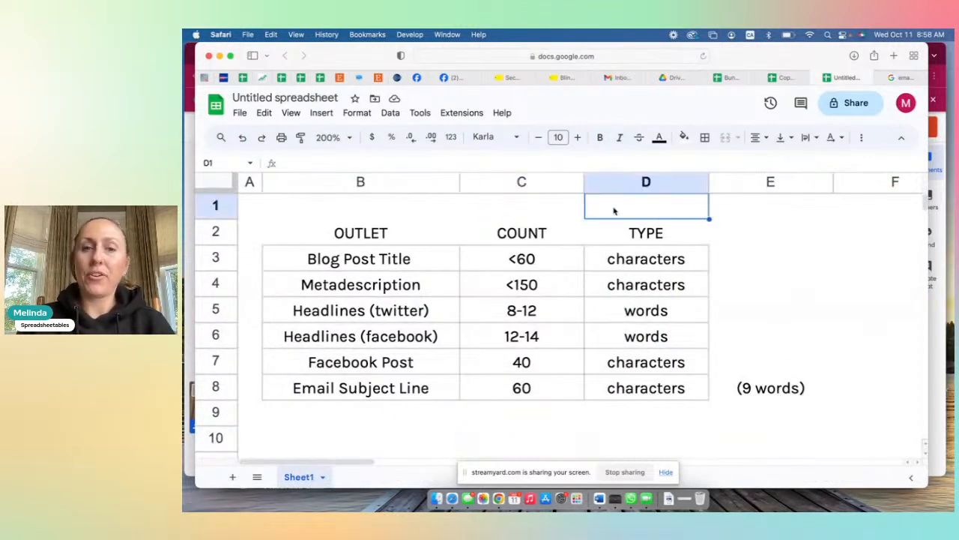
pyautogui.click(564, 210)
pyautogui.click(414, 211)
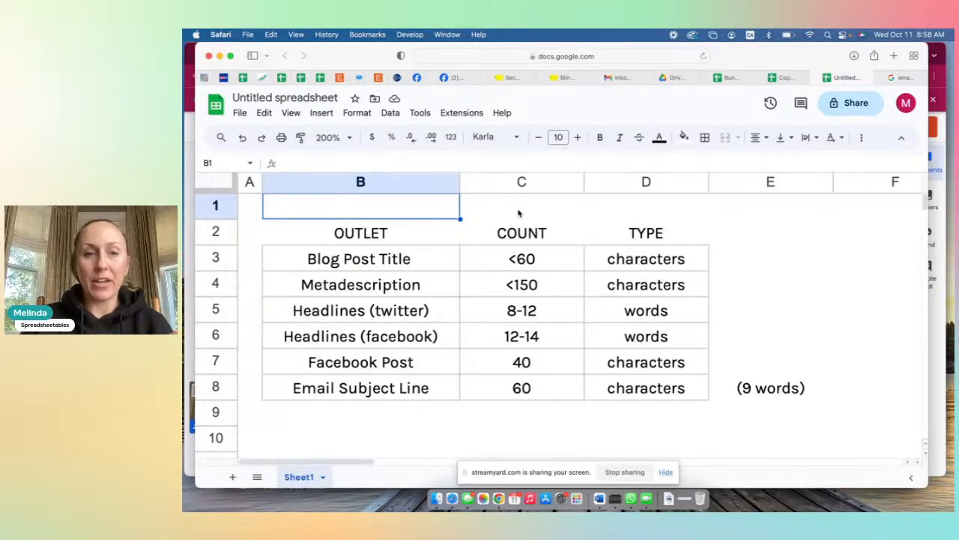
pyautogui.click(438, 236)
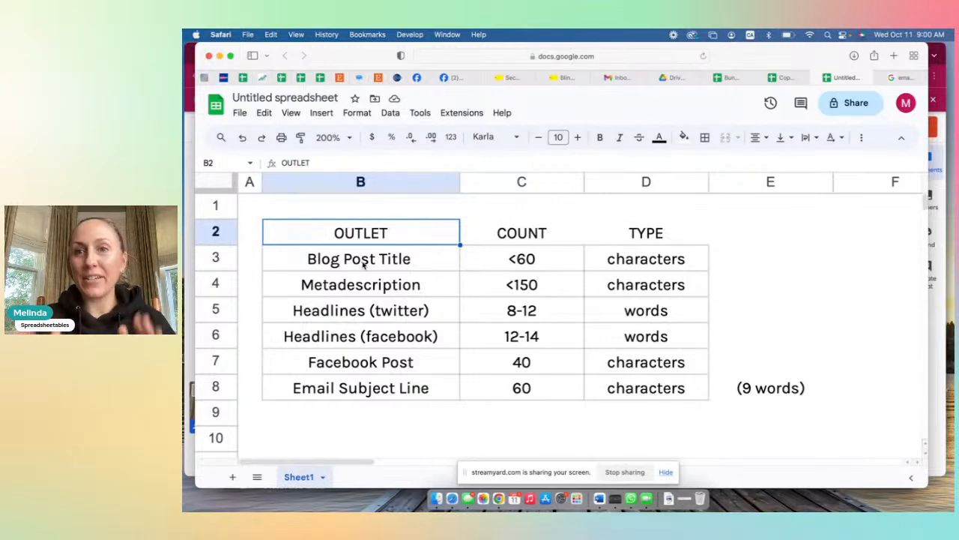
# Step: Open the Bundle + Lead Magnets Inventory sheet in My Bundle Tracker and bring its Description and Hook columns into view
pyautogui.click(731, 80)
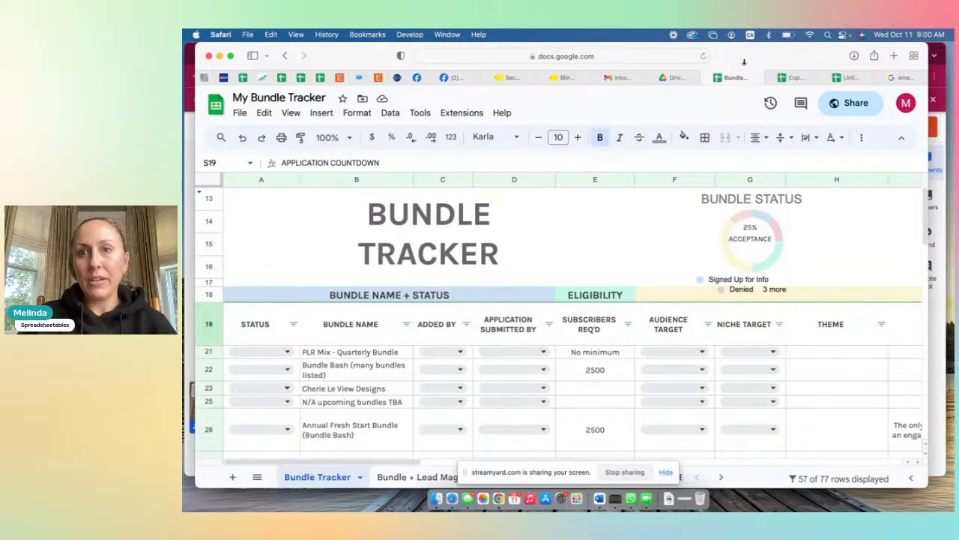
pyautogui.moveTo(739, 43)
pyautogui.mouseDown()
pyautogui.moveTo(741, 69)
pyautogui.moveTo(741, 49)
pyautogui.mouseUp()
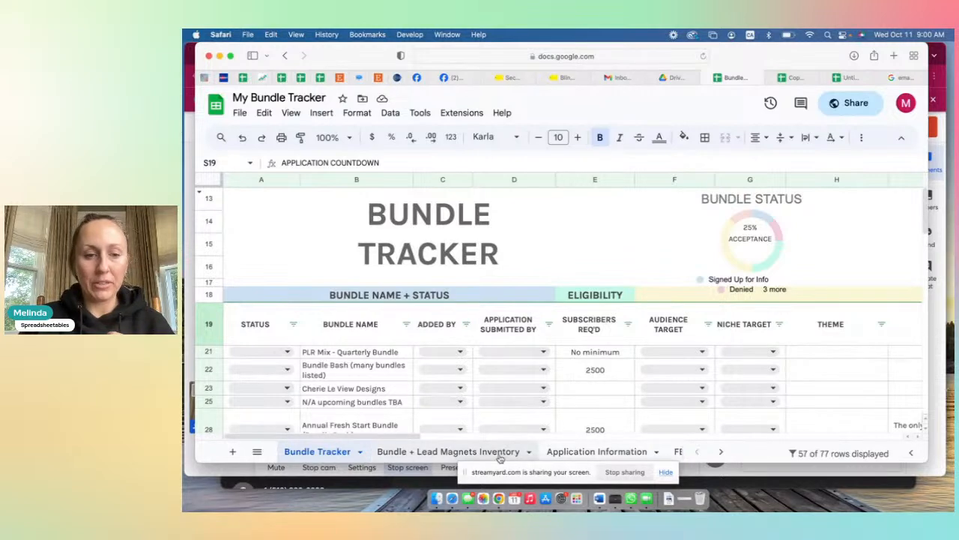
pyautogui.click(404, 453)
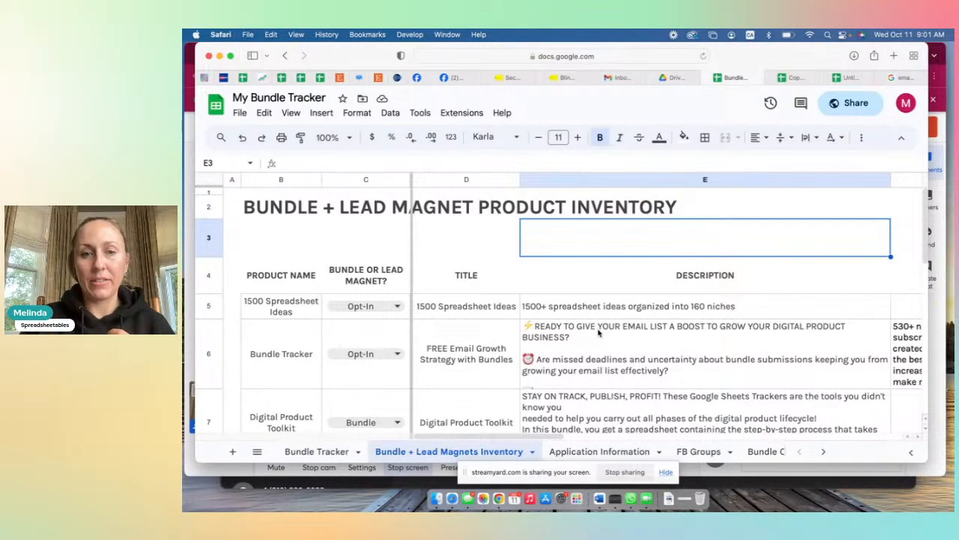
pyautogui.hscroll(5, 598, 332)
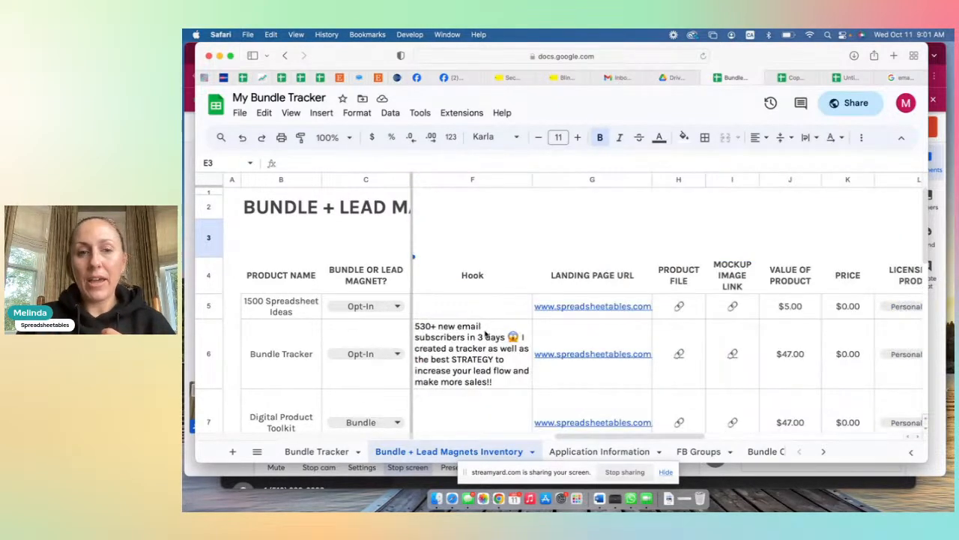
pyautogui.hscroll(-5, 498, 333)
pyautogui.hscroll(1, 497, 333)
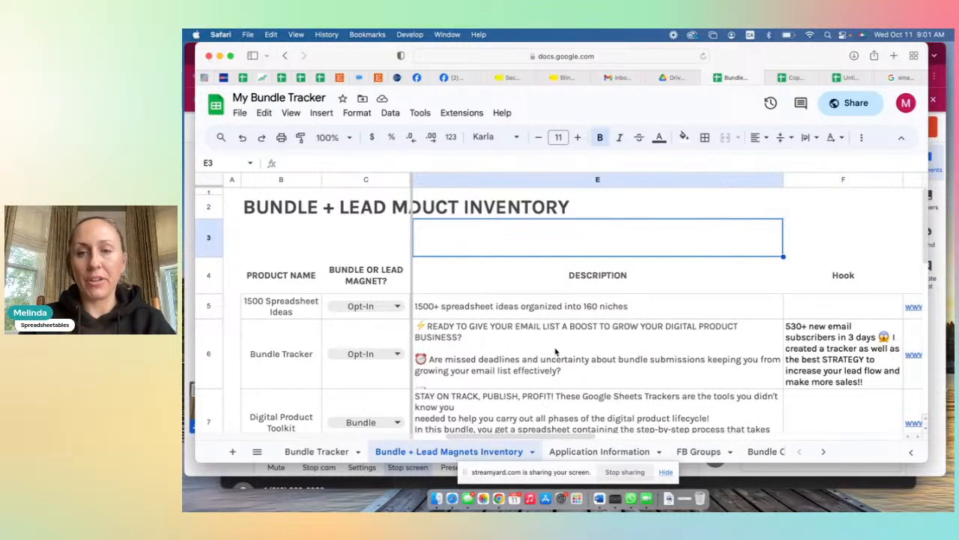
# Step: Insert a column between the Description and Hook columns and make it narrower
pyautogui.click(813, 180)
pyautogui.rightClick(804, 181)
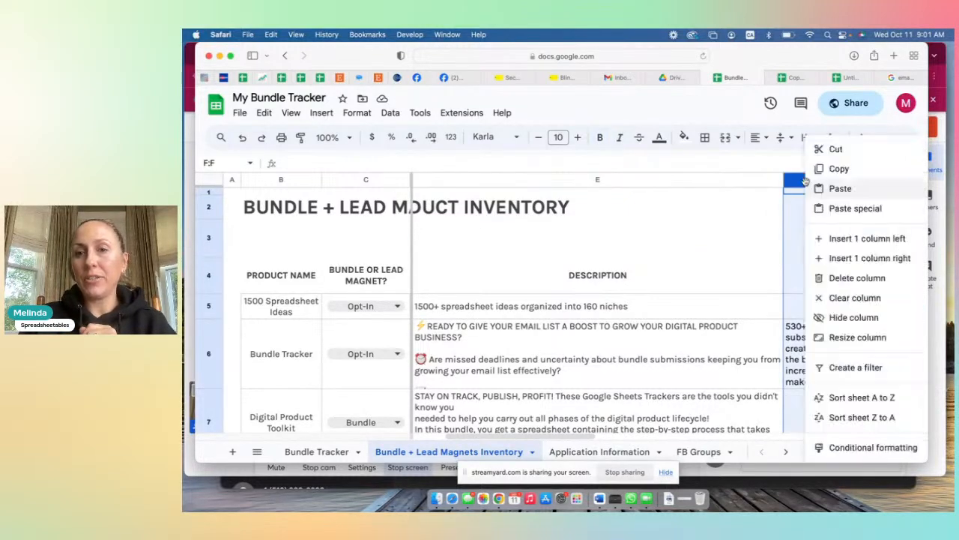
pyautogui.click(842, 239)
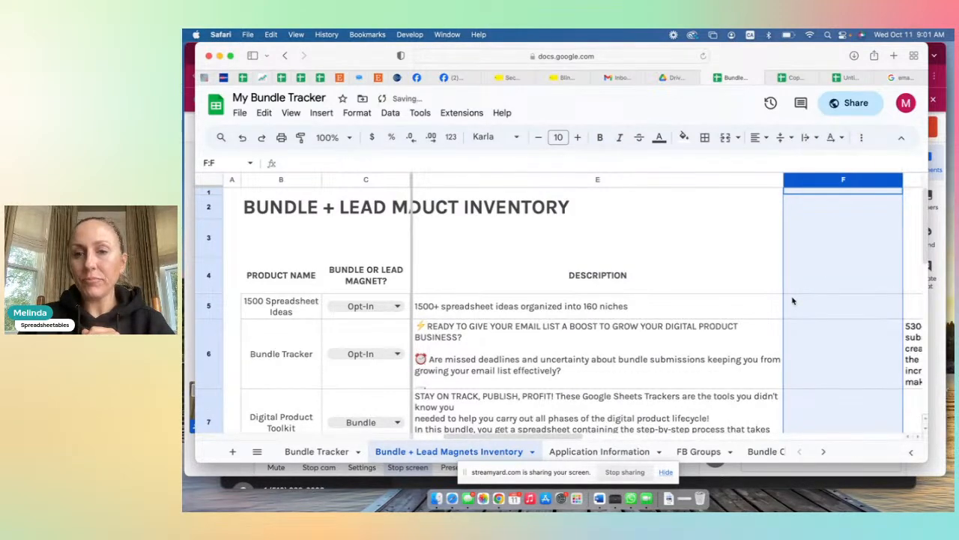
pyautogui.hscroll(5, 793, 298)
pyautogui.moveTo(532, 180); pyautogui.dragTo(476, 180)
pyautogui.hscroll(-5, 586, 283)
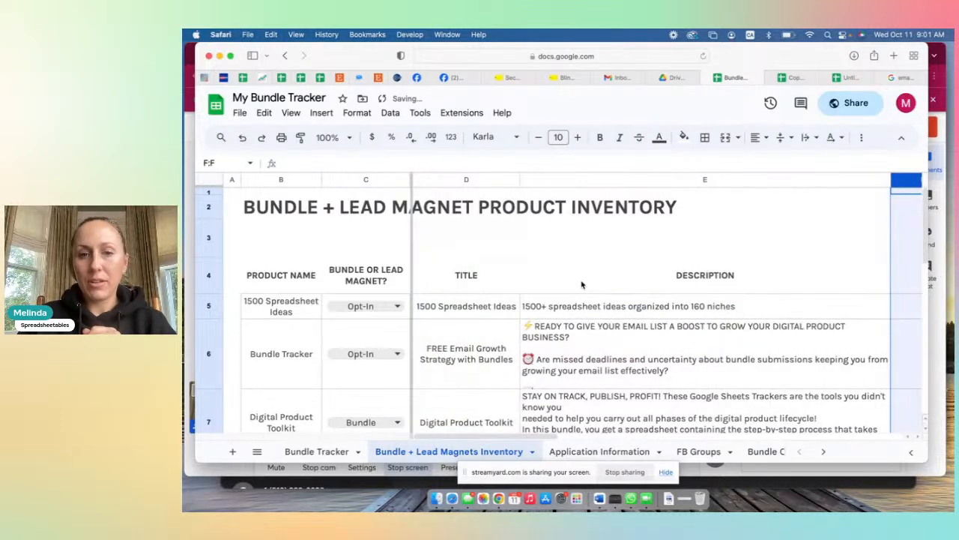
# Step: Enter the formula =LEN(E5) in cell F5 to count the characters of the first product description
pyautogui.hscroll(3, 586, 283)
pyautogui.click(814, 306)
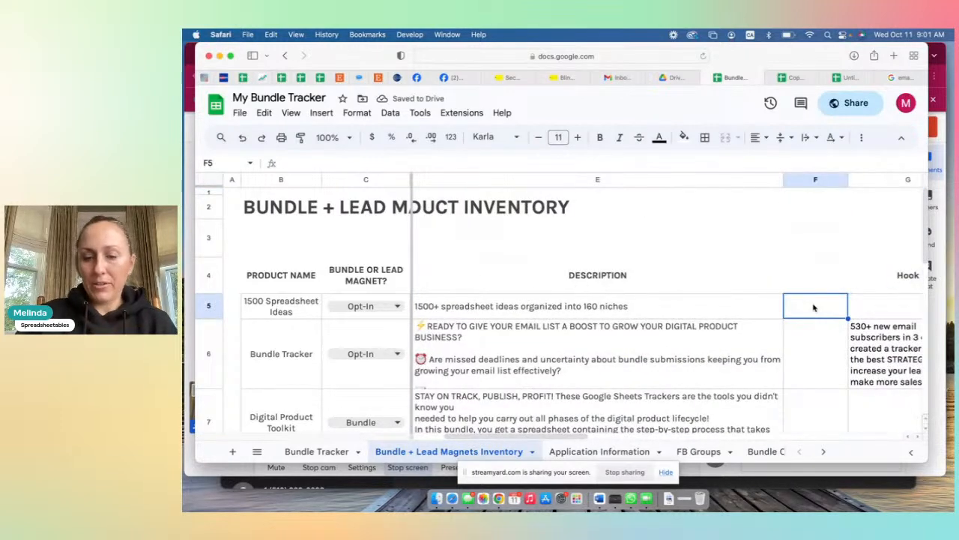
pyautogui.write('=LE')
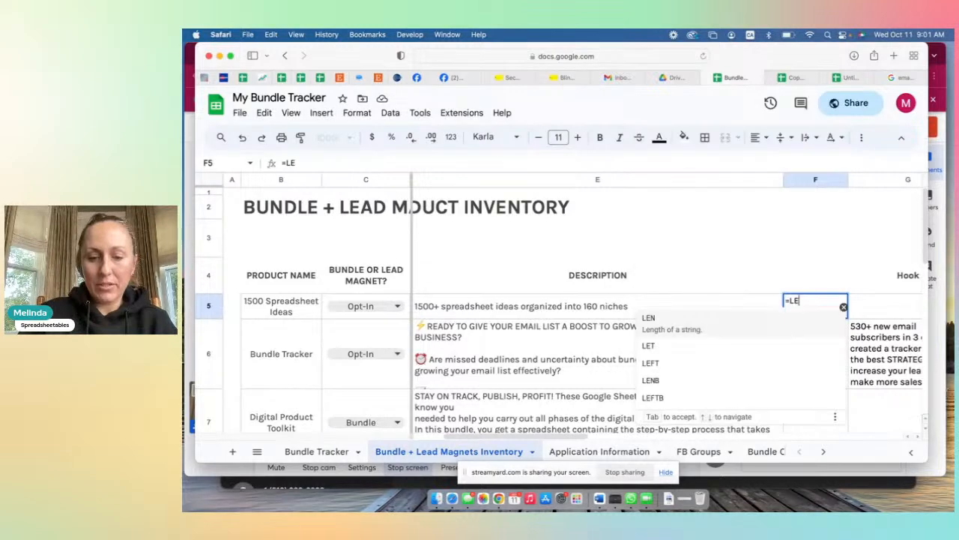
pyautogui.write('N(')
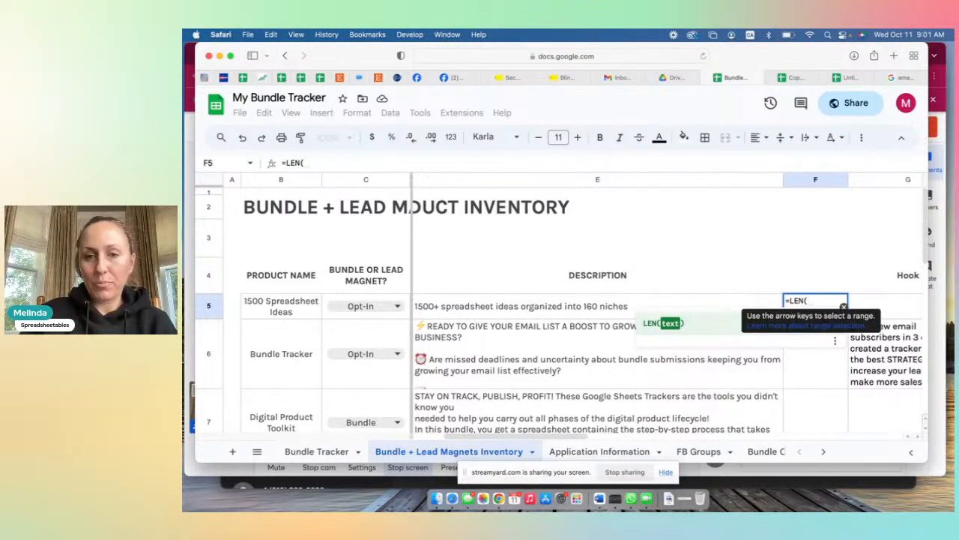
pyautogui.click(559, 307)
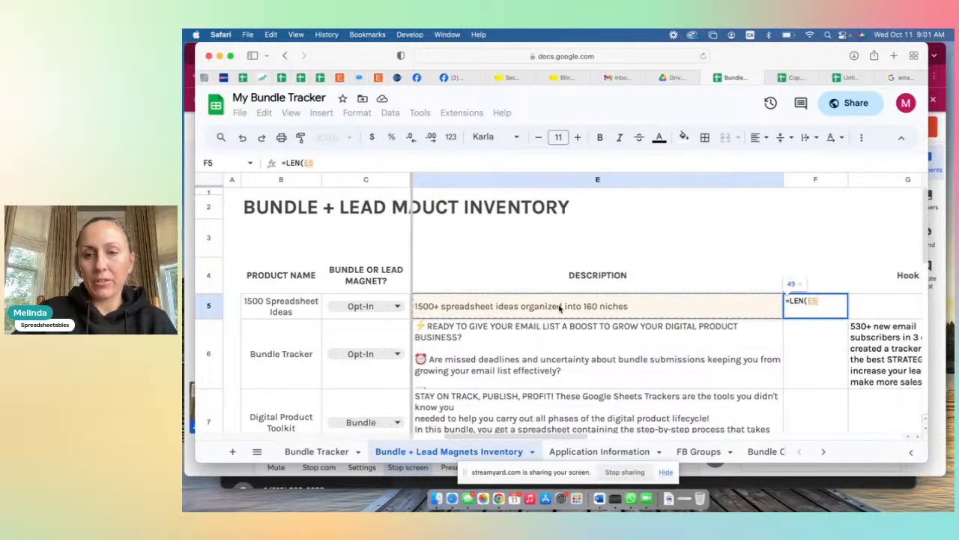
pyautogui.write(')')
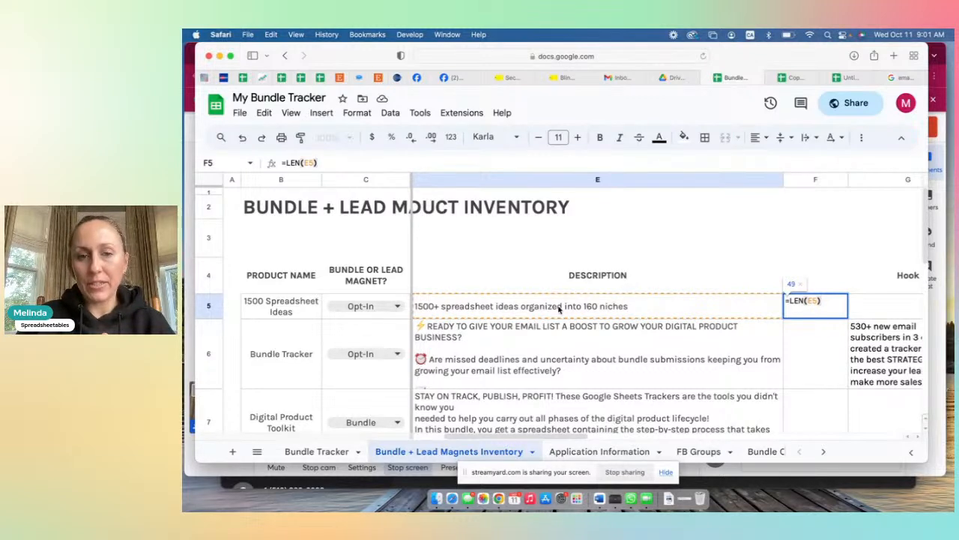
pyautogui.press('Return')
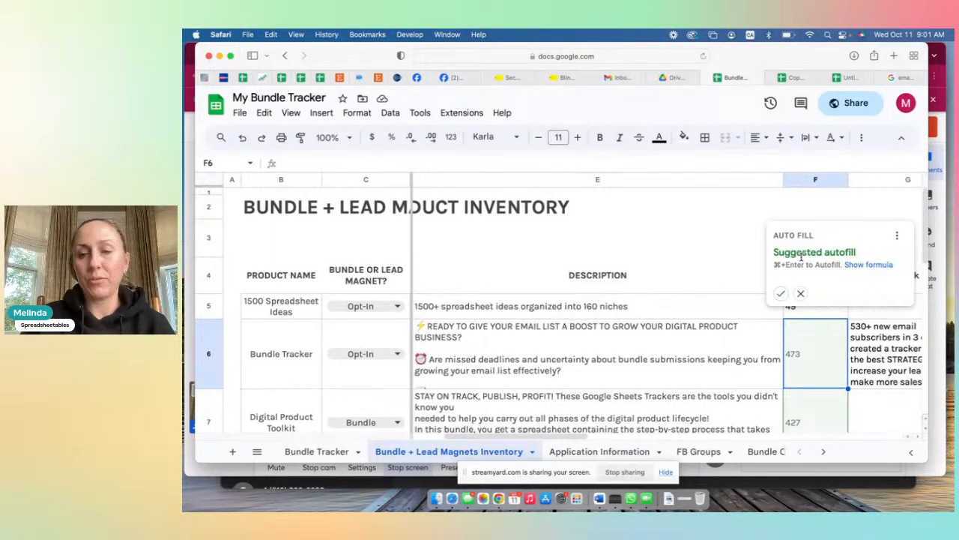
# Step: Accept the suggested autofill to extend the length formula down column F, and check the counts beside the descriptions
pyautogui.click(781, 294)
pyautogui.click(719, 311)
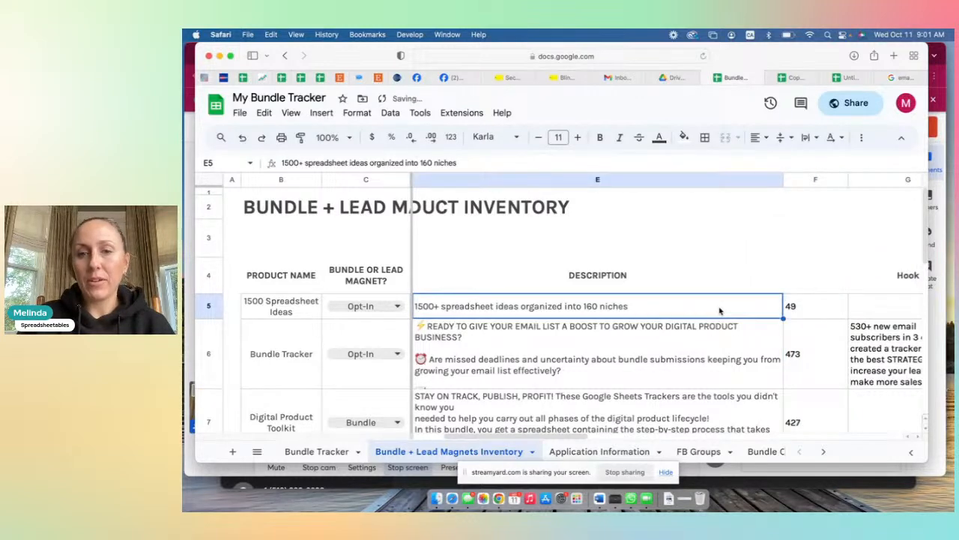
pyautogui.click(817, 309)
pyautogui.click(808, 279)
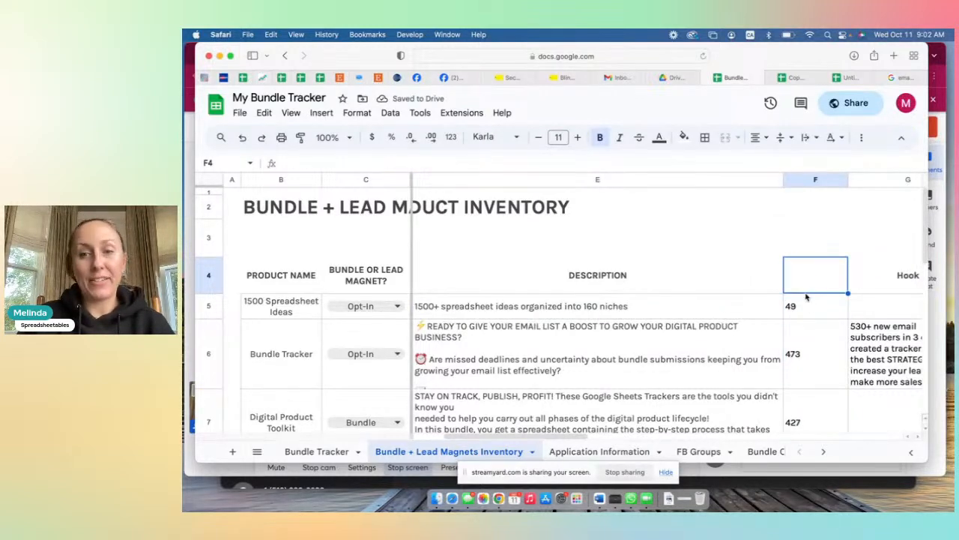
pyautogui.scroll(-3, 791, 358)
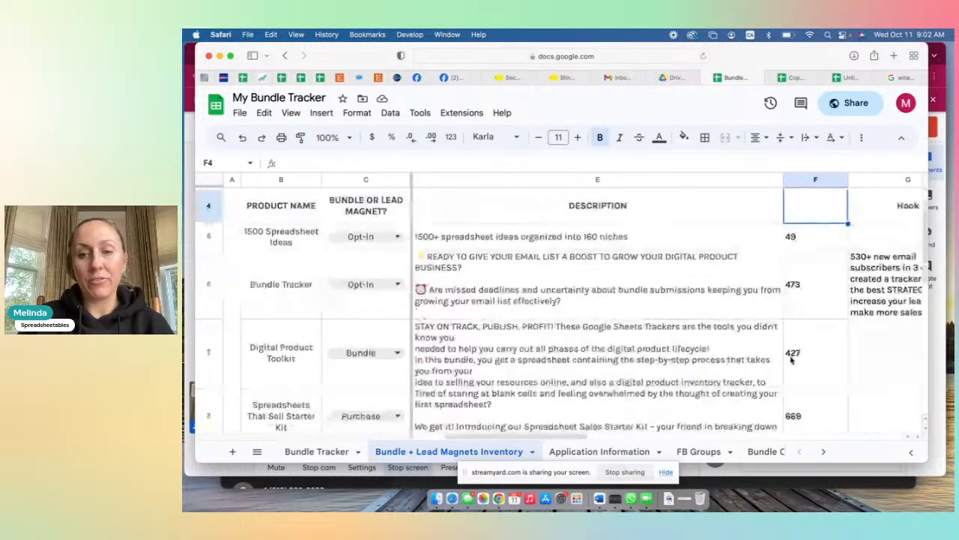
pyautogui.scroll(3, 791, 359)
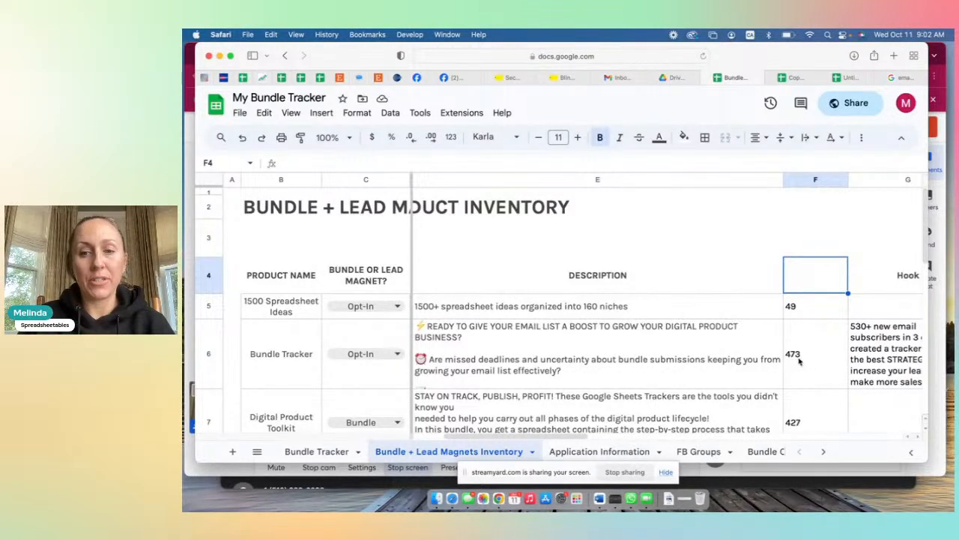
pyautogui.click(716, 364)
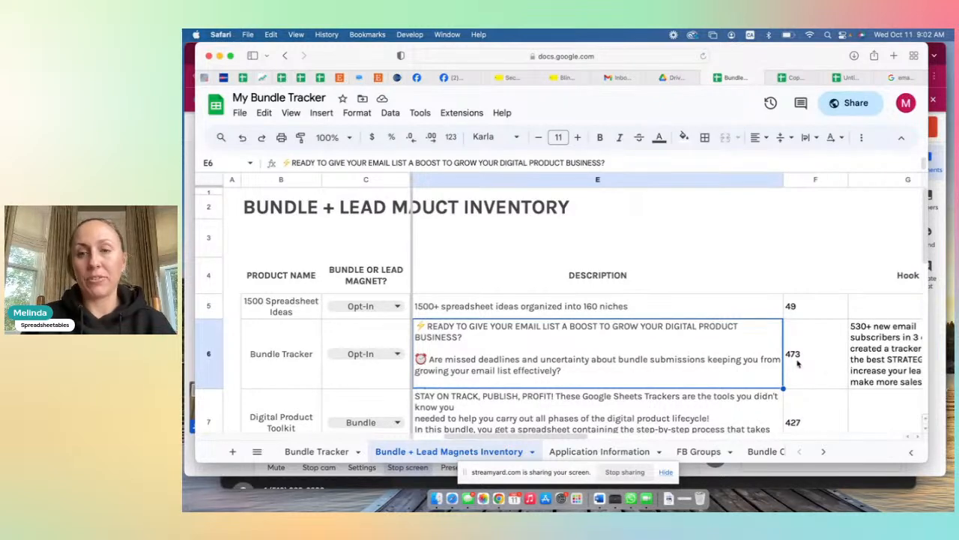
pyautogui.click(817, 180)
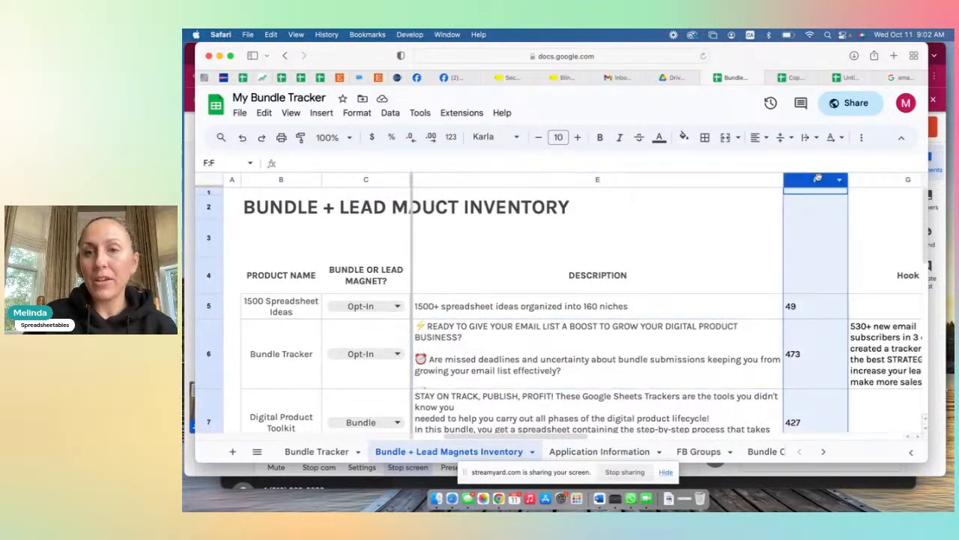
pyautogui.rightClick(810, 185)
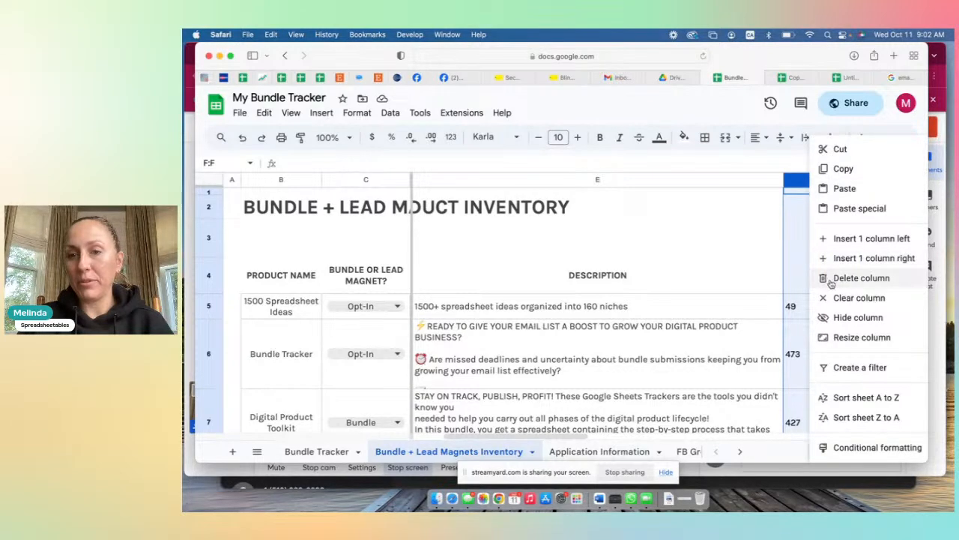
pyautogui.click(761, 255)
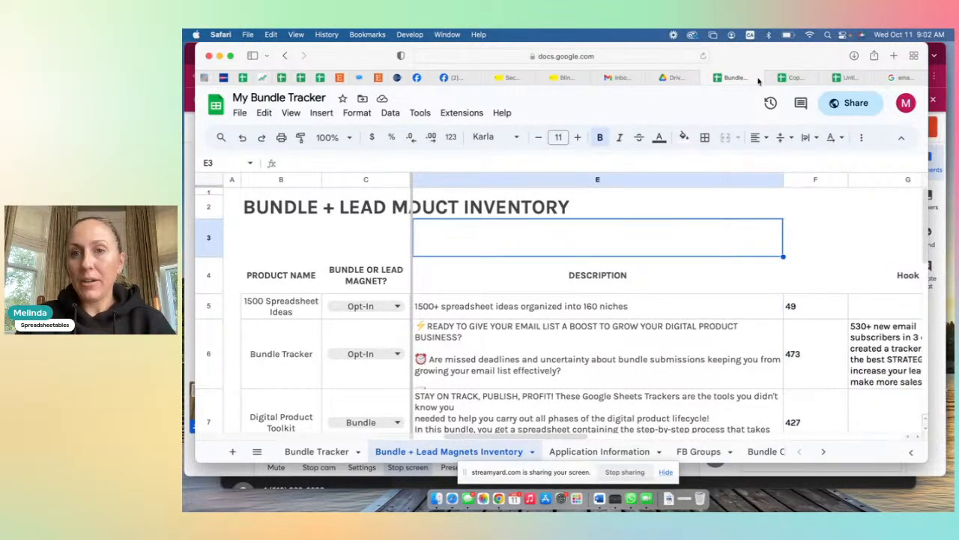
# Step: Enter the header CHARACTER COUNT in cell F4 and set its text to wrap
pyautogui.click(800, 269)
pyautogui.write('CHA')
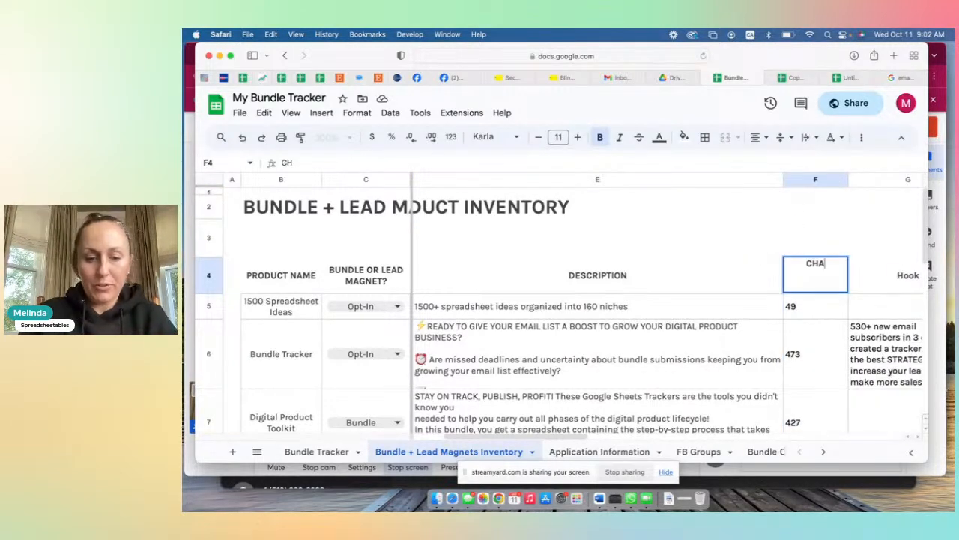
pyautogui.write('RACTER COUNT')
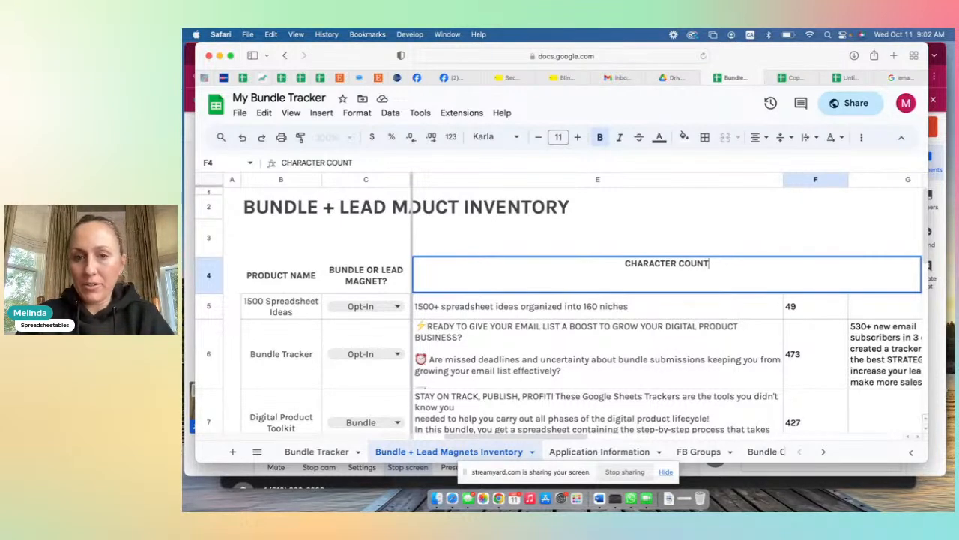
pyautogui.press('Return')
pyautogui.click(801, 271)
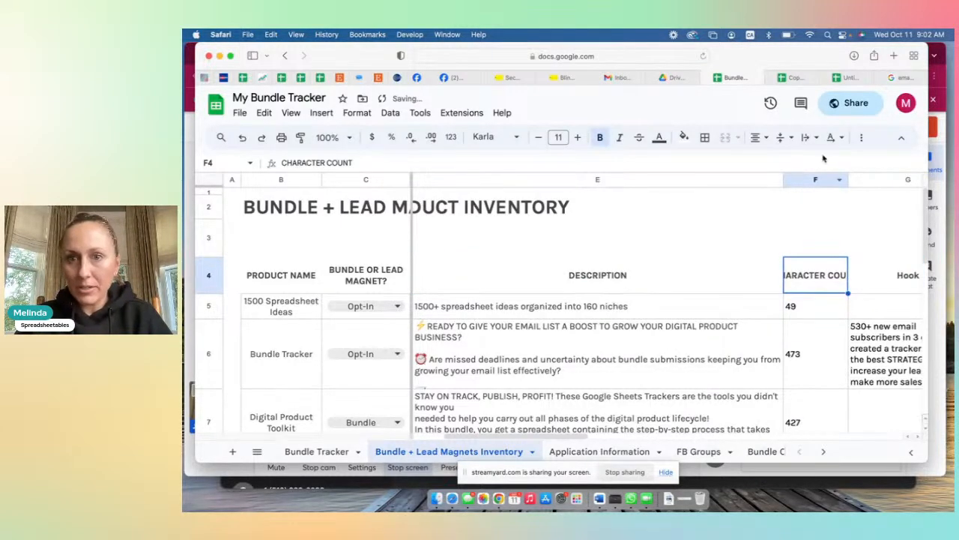
pyautogui.click(815, 138)
pyautogui.click(816, 162)
pyautogui.click(758, 242)
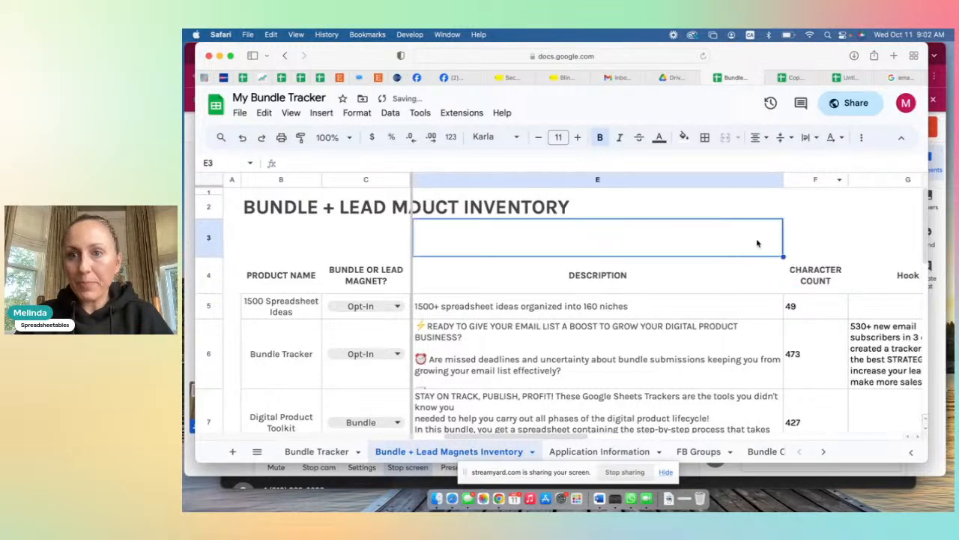
# Step: In the Campaigns sheet of the Email Marketing Planner copy, insert a column between Subject Line and Email Link and select its cell L7
pyautogui.click(793, 77)
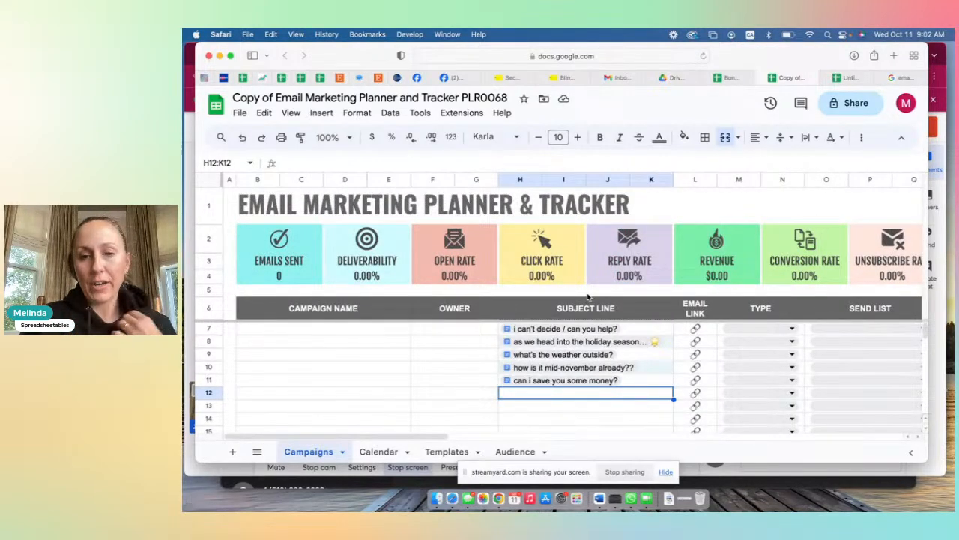
pyautogui.hscroll(1, 588, 297)
pyautogui.hscroll(4, 589, 297)
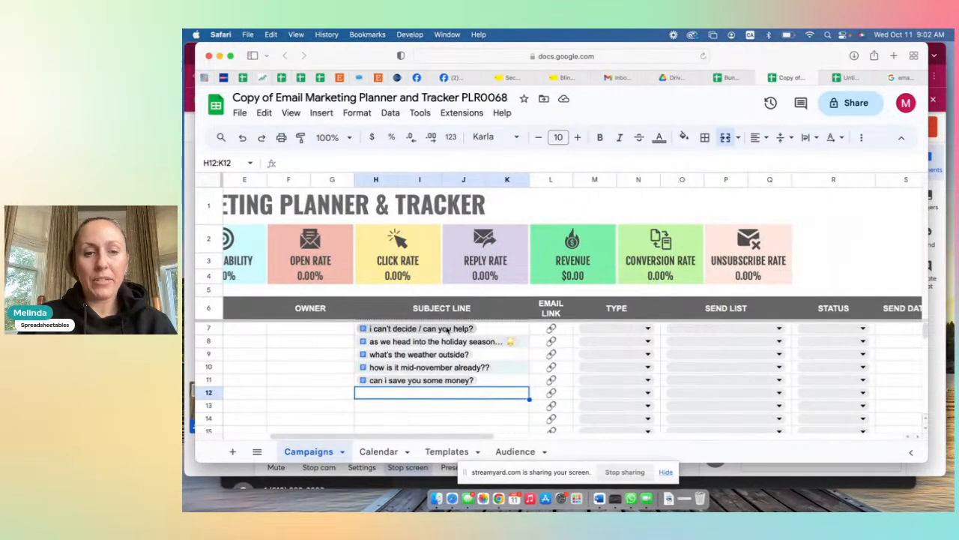
pyautogui.click(538, 180)
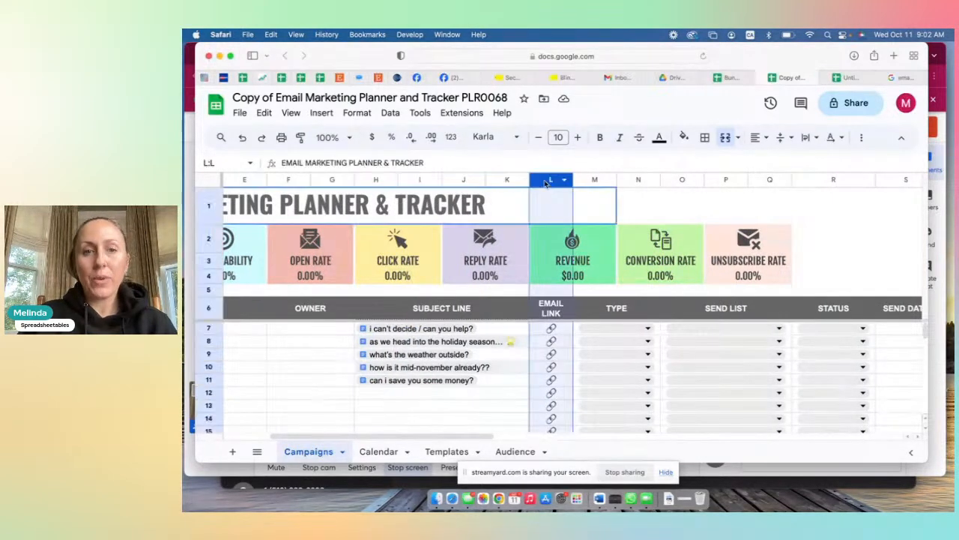
pyautogui.rightClick(538, 180)
pyautogui.click(586, 248)
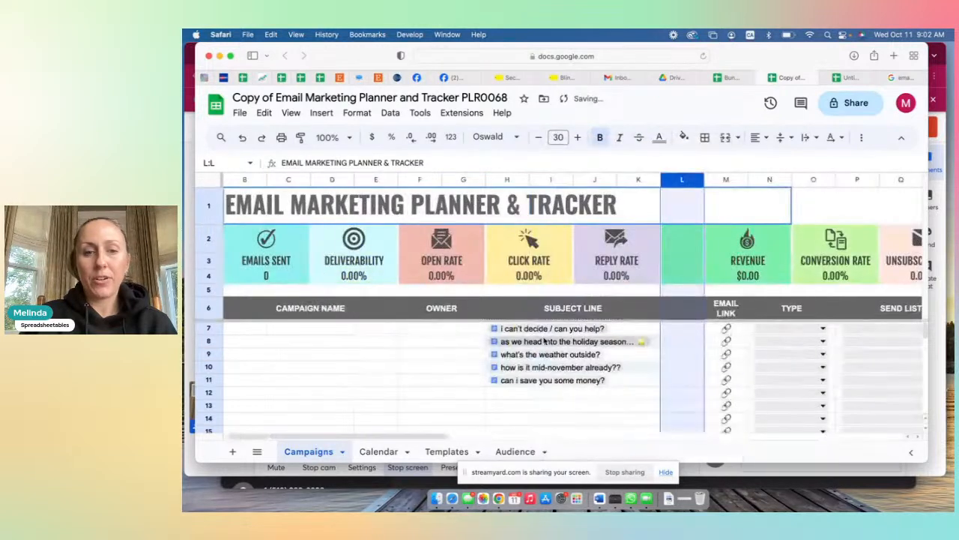
pyautogui.click(638, 334)
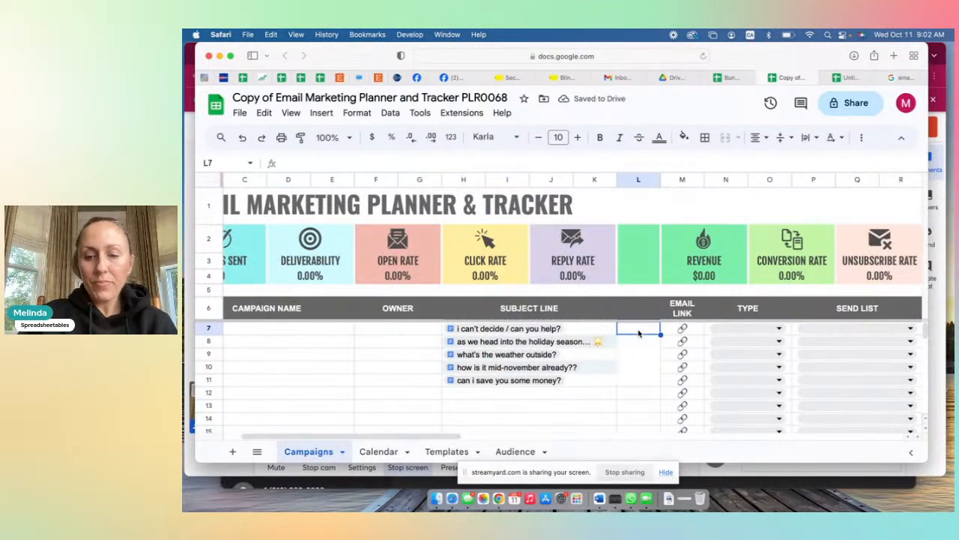
# Step: Enter the formula =LEN(H7) in cell L7 to count the characters of the first subject line
pyautogui.write('=LEN')
pyautogui.write('(')
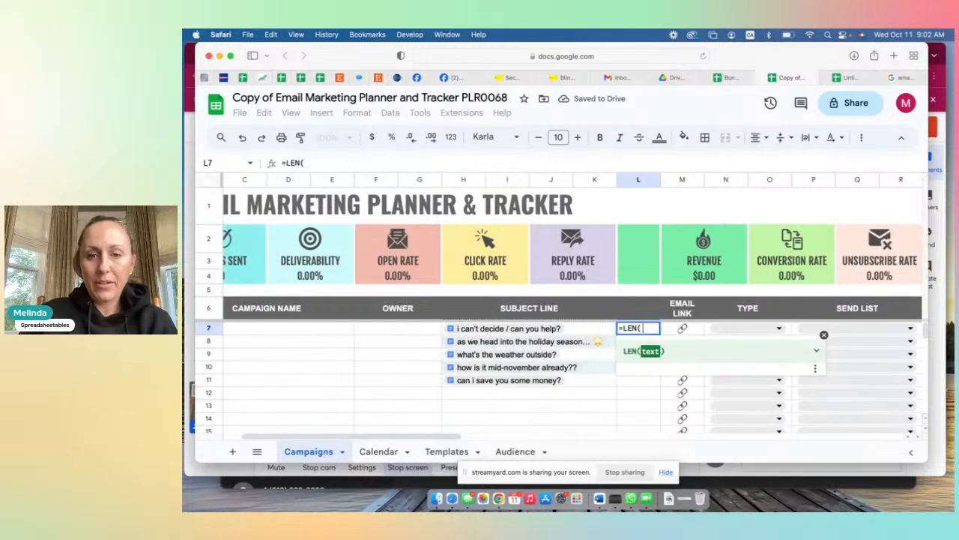
pyautogui.click(578, 331)
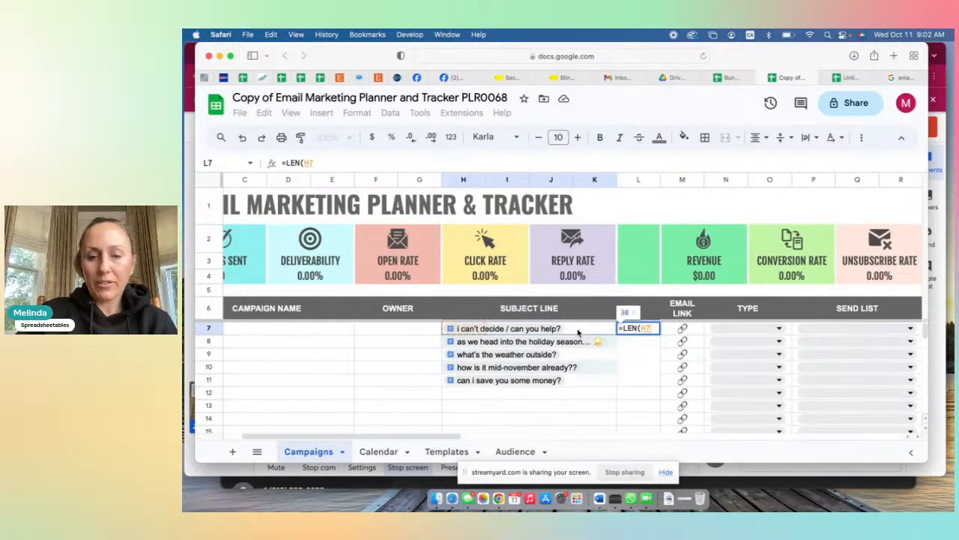
pyautogui.write(')')
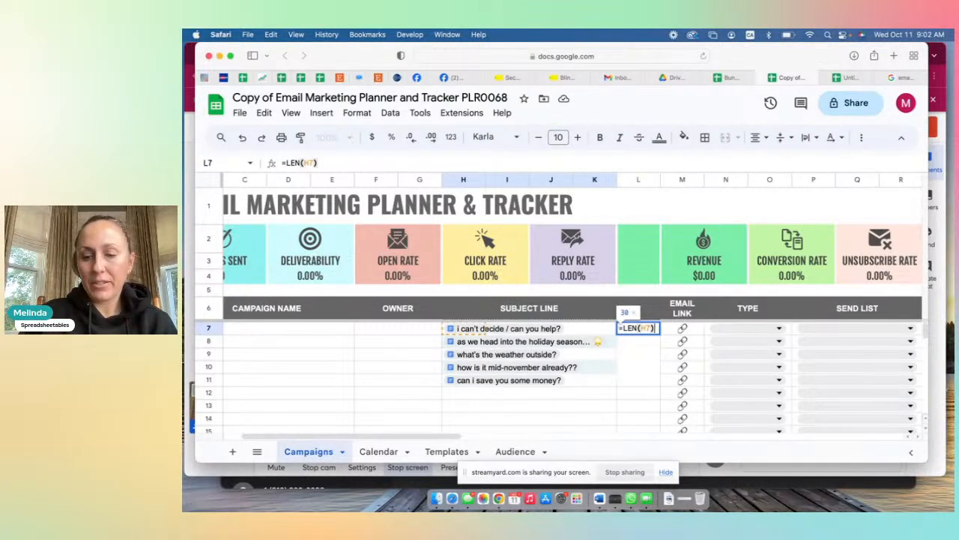
pyautogui.press('Return')
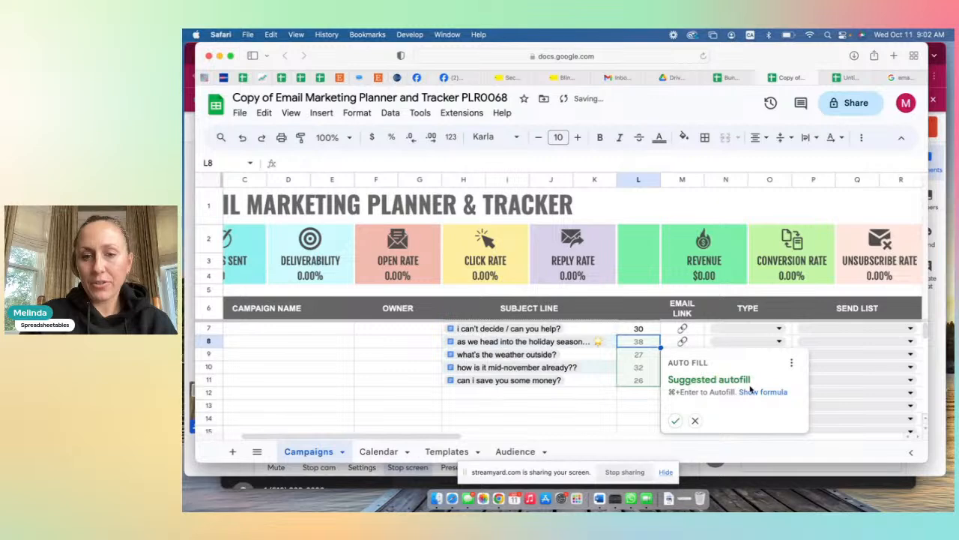
# Step: Accept the suggested autofill to extend the length formula down column L, and select the counts in L7:L11
pyautogui.click(675, 420)
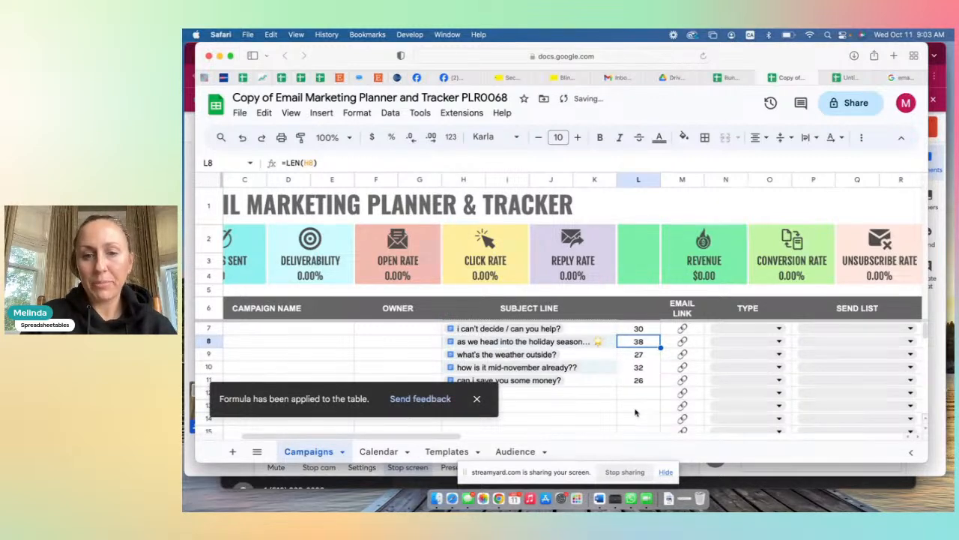
pyautogui.click(630, 409)
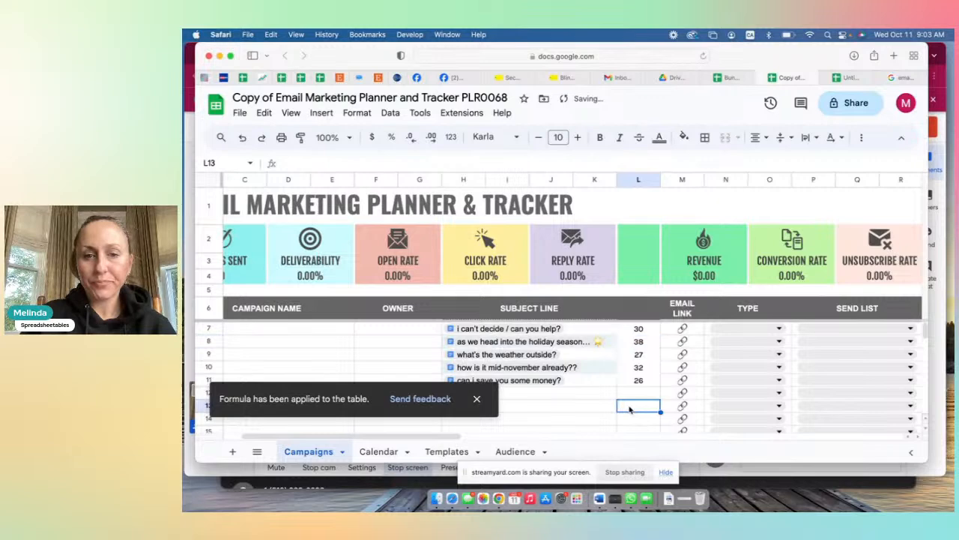
pyautogui.click(627, 330)
pyautogui.moveTo(626, 330); pyautogui.dragTo(633, 380)
pyautogui.moveTo(633, 331); pyautogui.dragTo(637, 381)
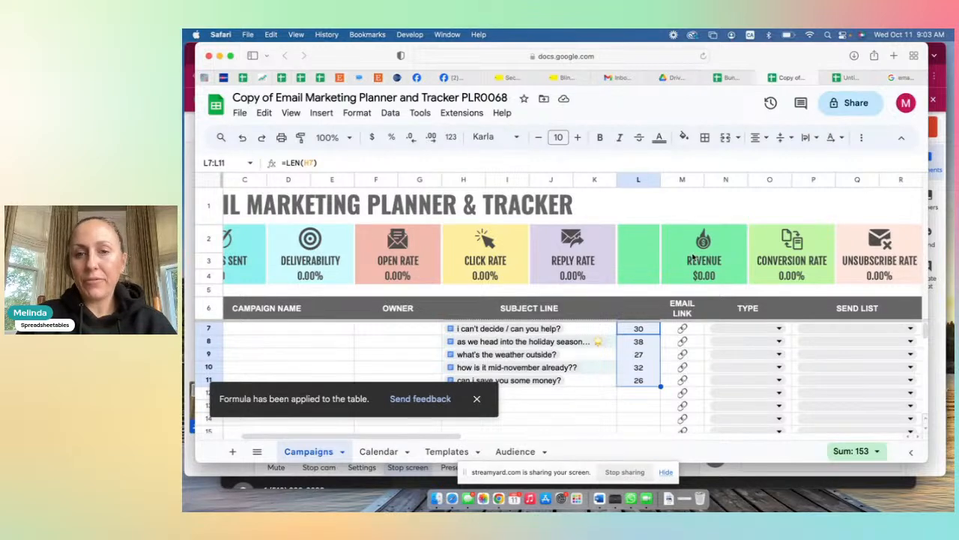
# Step: Move the Revenue, Conversion Rate and Unsubscribe Rate tiles one column left to close the gap above column L
pyautogui.hscroll(3, 687, 266)
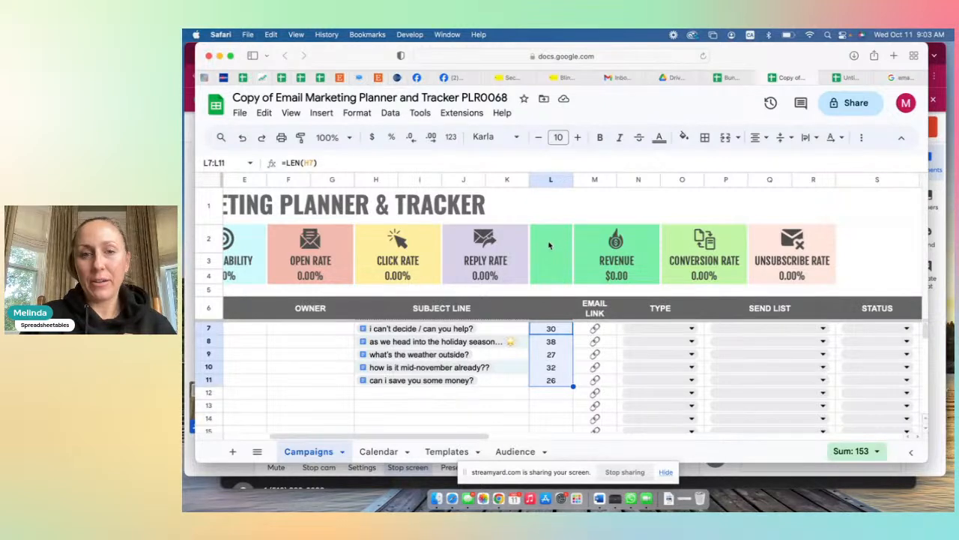
pyautogui.moveTo(579, 233); pyautogui.dragTo(833, 282)
pyautogui.moveTo(668, 224); pyautogui.dragTo(644, 234)
pyautogui.click(652, 209)
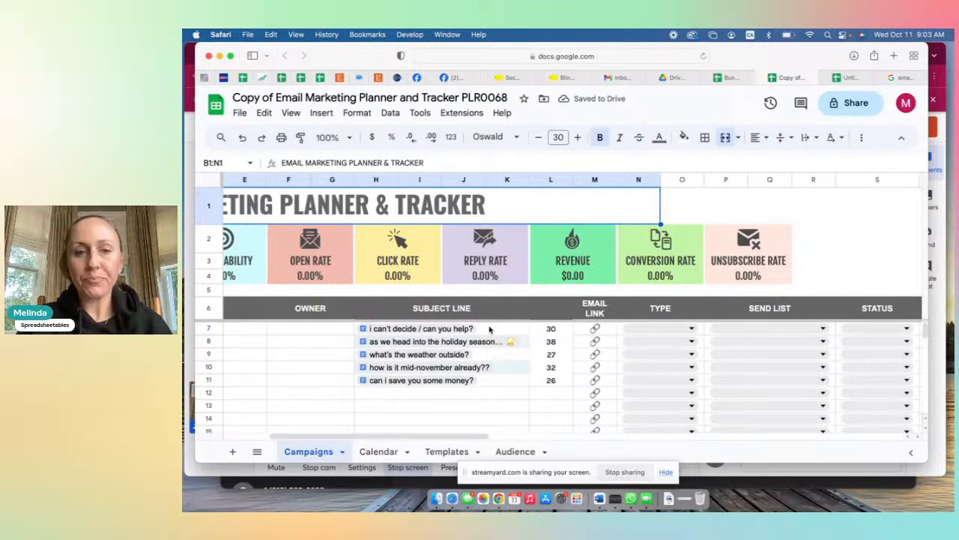
# Step: Check the recommended email subject line length in the untitled spreadsheet's outlet table, and return to the Email Marketing Planner copy
pyautogui.moveTo(504, 346)
pyautogui.click(563, 329)
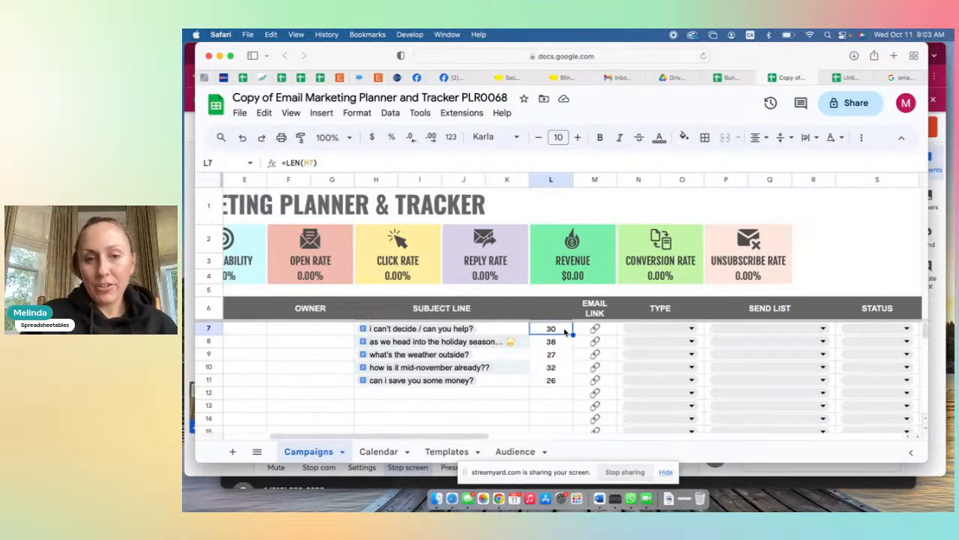
pyautogui.click(848, 77)
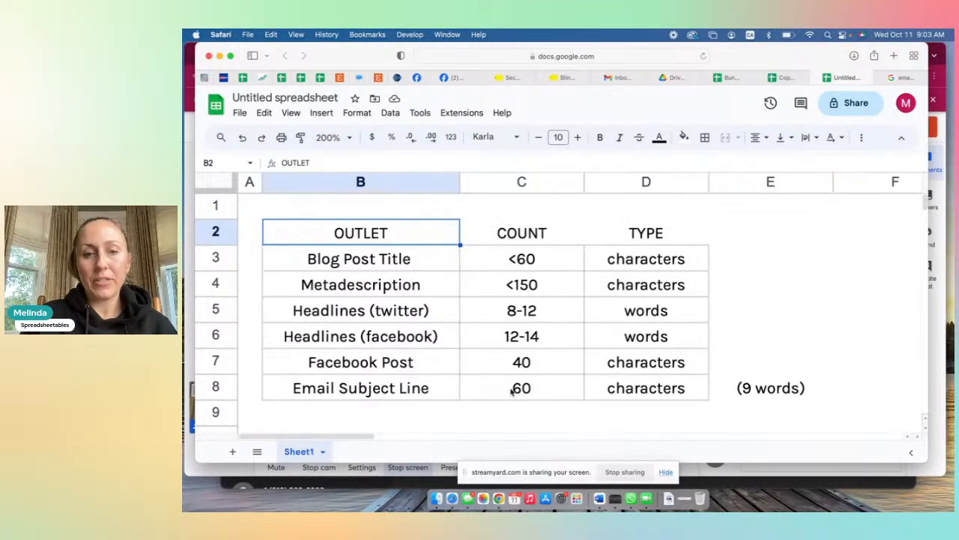
pyautogui.click(793, 79)
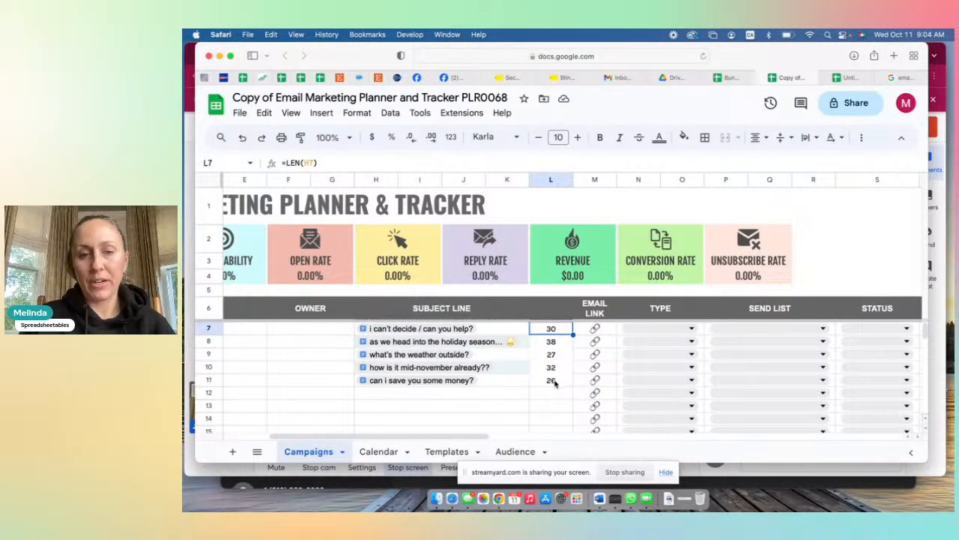
pyautogui.click(552, 394)
pyautogui.click(500, 394)
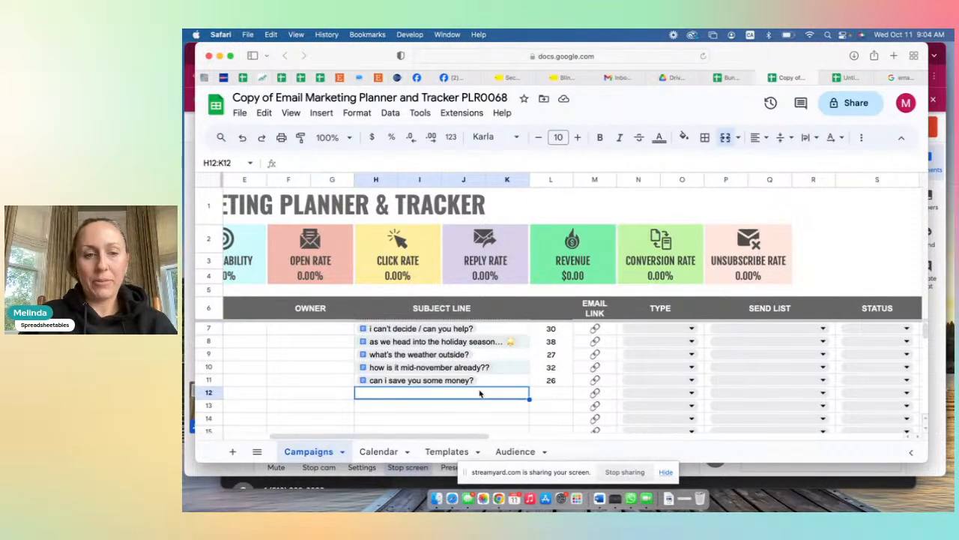
pyautogui.click(494, 369)
pyautogui.press('cmd+c')
pyautogui.click(475, 397)
pyautogui.press('super+v')
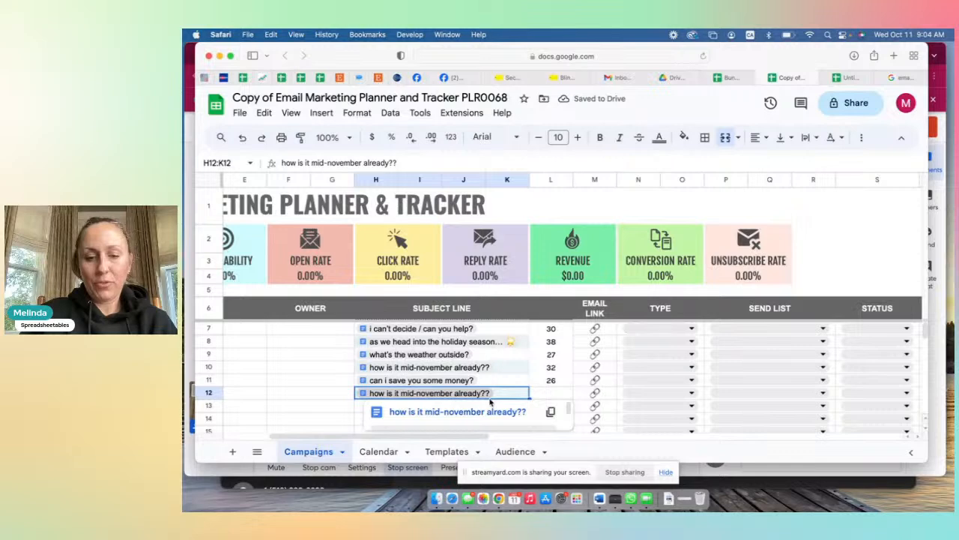
pyautogui.press('BackSpace')
# Step: Enter the subject line "This is an amazing email title here that is hopefully over 60 characters" in cell H12
pyautogui.write('This is an ama')
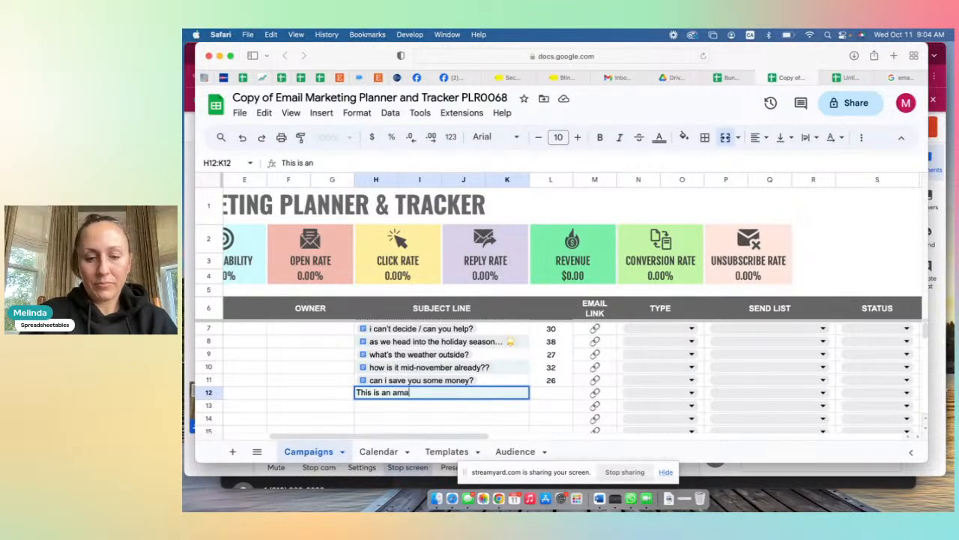
pyautogui.write('zing bem')
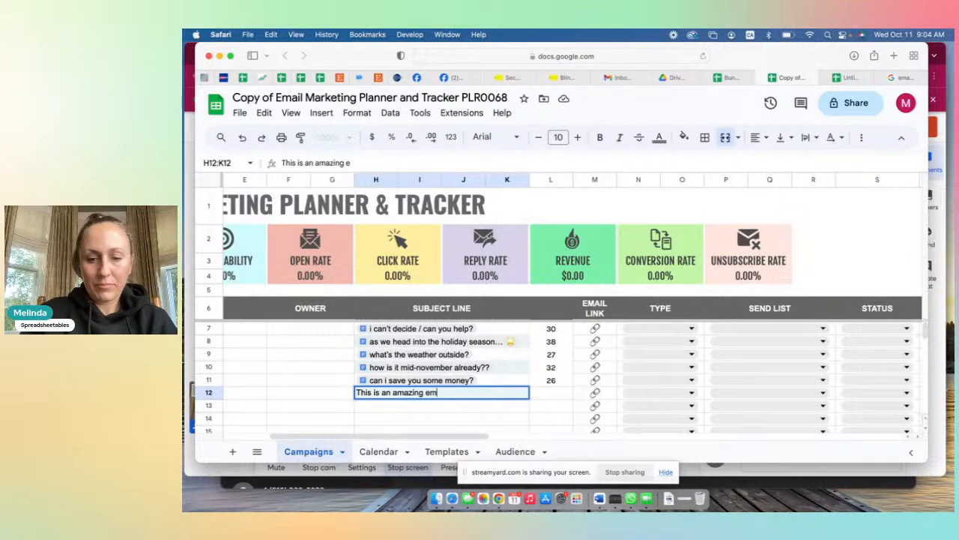
pyautogui.write('ail title h')
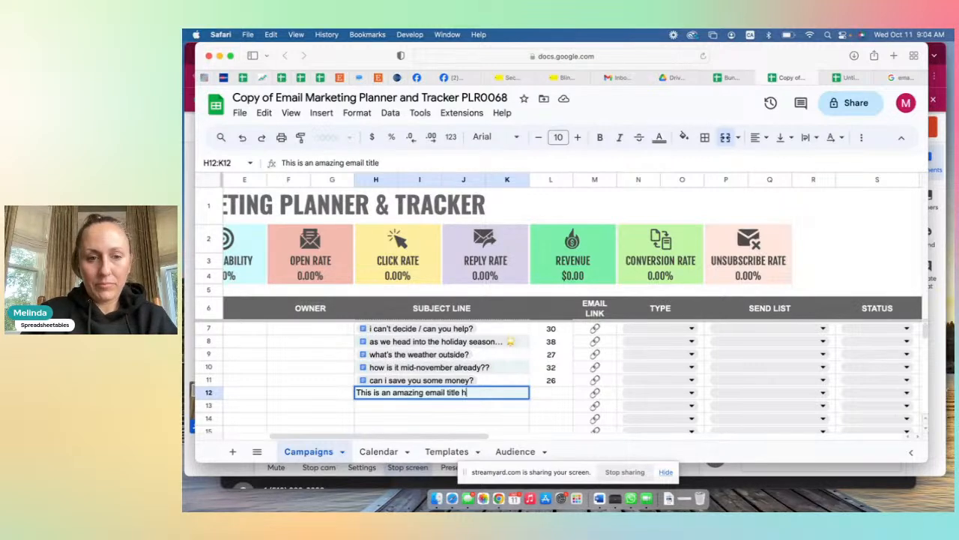
pyautogui.write('ere that is ho')
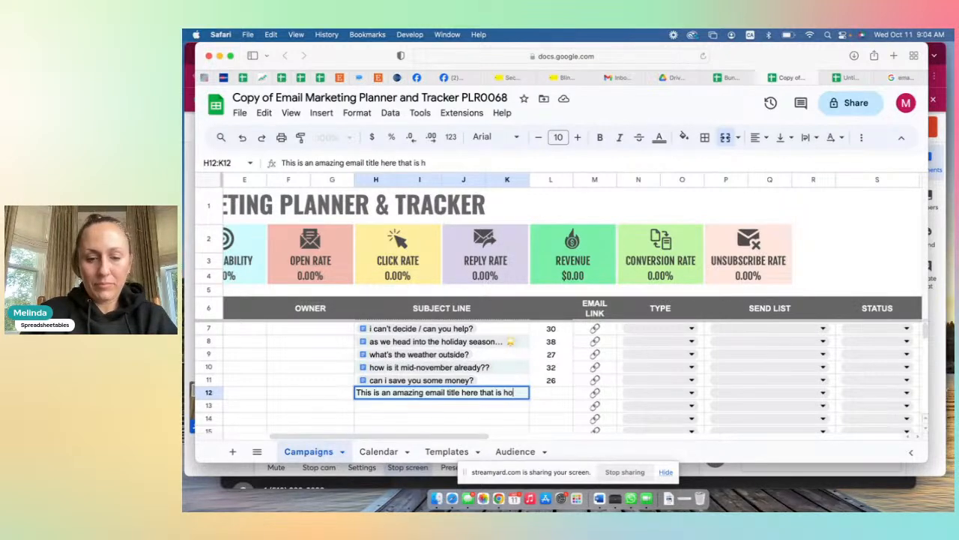
pyautogui.write('pefully ove')
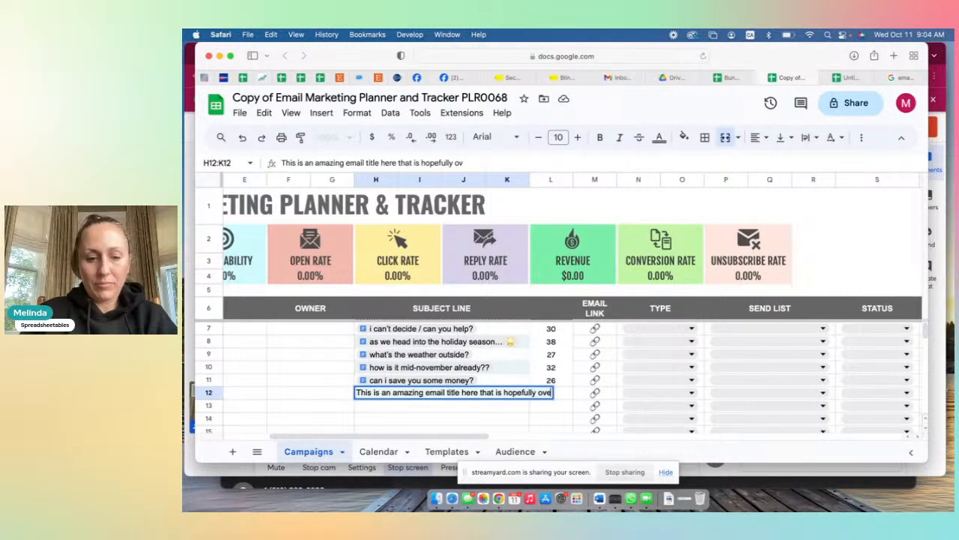
pyautogui.write('r 60 characters')
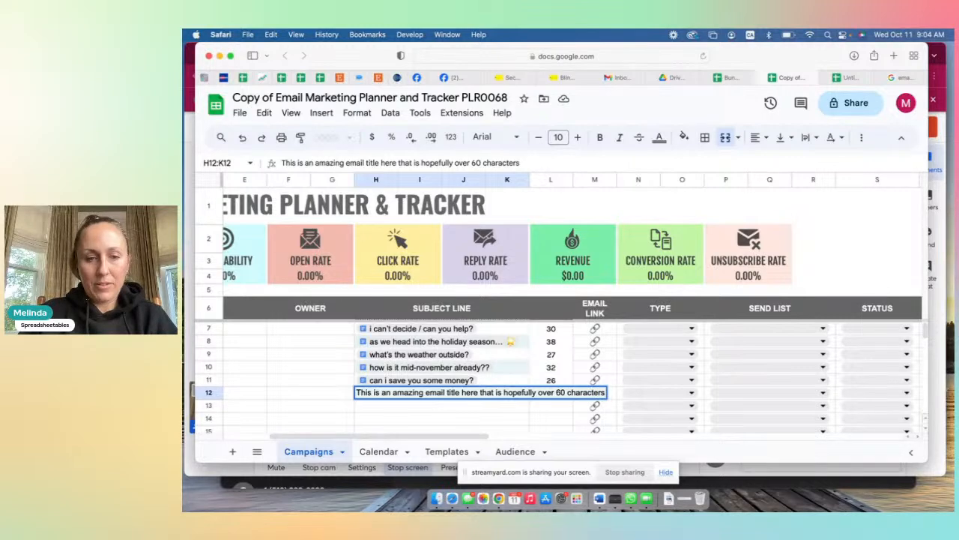
pyautogui.press('Tab')
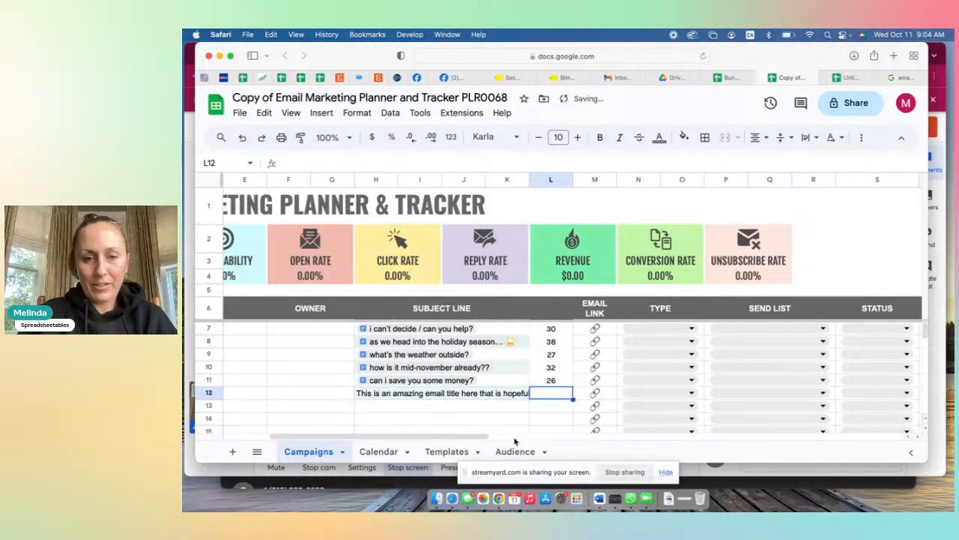
# Step: Extend the length formula from L11 down to L12 to count the characters of the new subject line
pyautogui.click(562, 381)
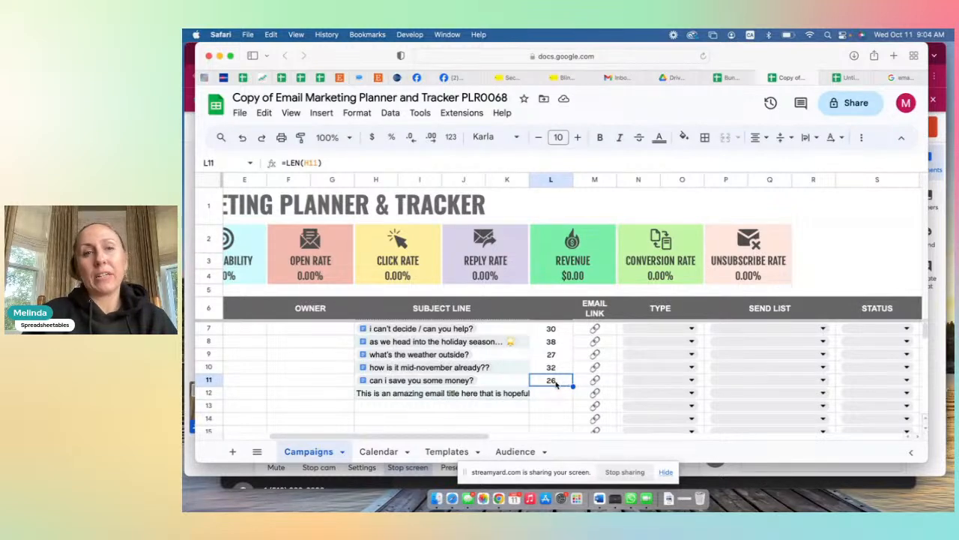
pyautogui.moveTo(572, 385); pyautogui.dragTo(572, 398)
pyautogui.click(550, 397)
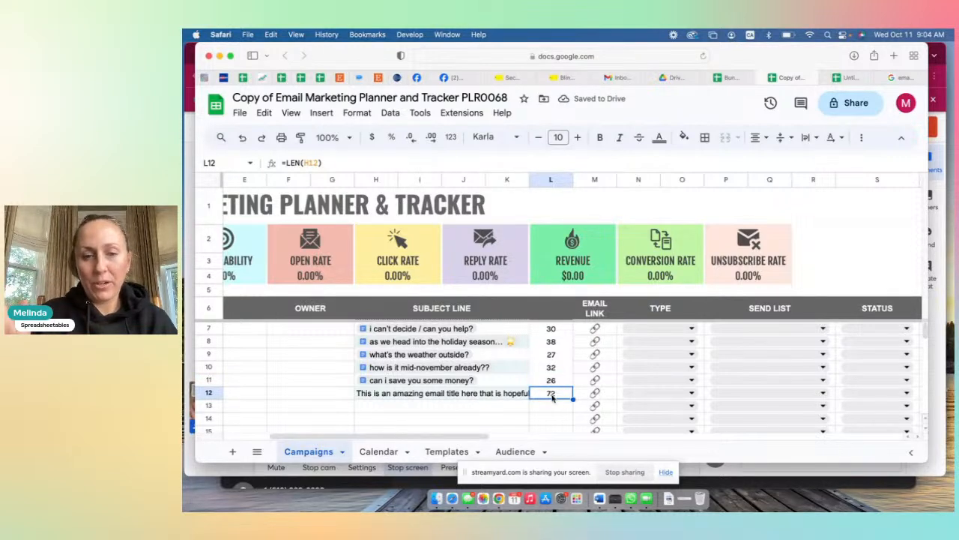
pyautogui.click(553, 331)
pyautogui.moveTo(504, 342)
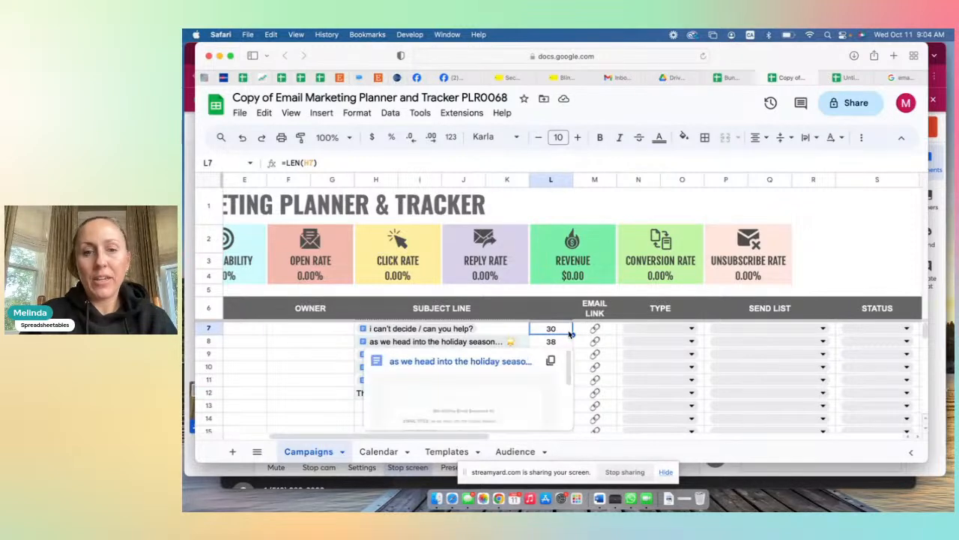
pyautogui.click(330, 395)
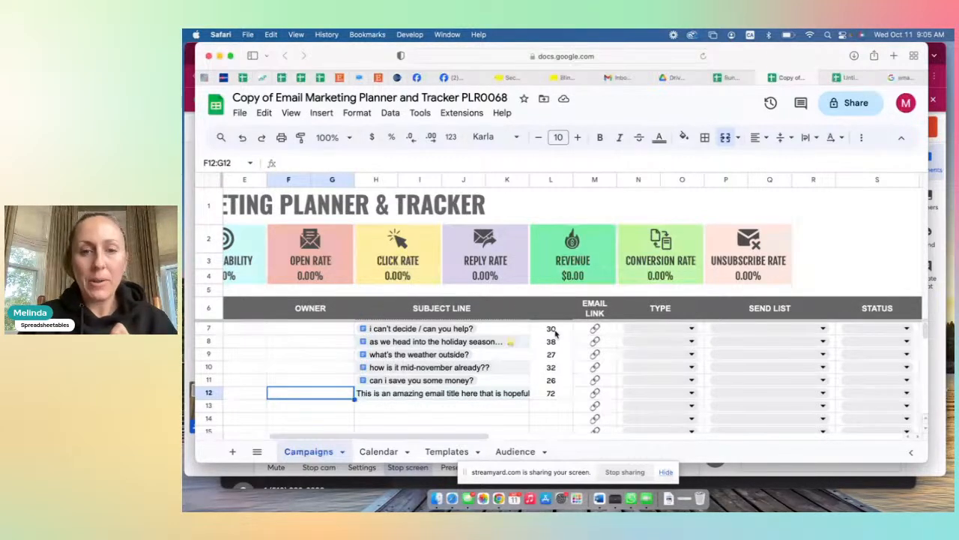
# Step: Add another conditional formatting rule for the character count in cell L7
pyautogui.moveTo(554, 330)
pyautogui.mouseDown()
pyautogui.moveTo(555, 393)
pyautogui.moveTo(556, 330)
pyautogui.mouseUp()
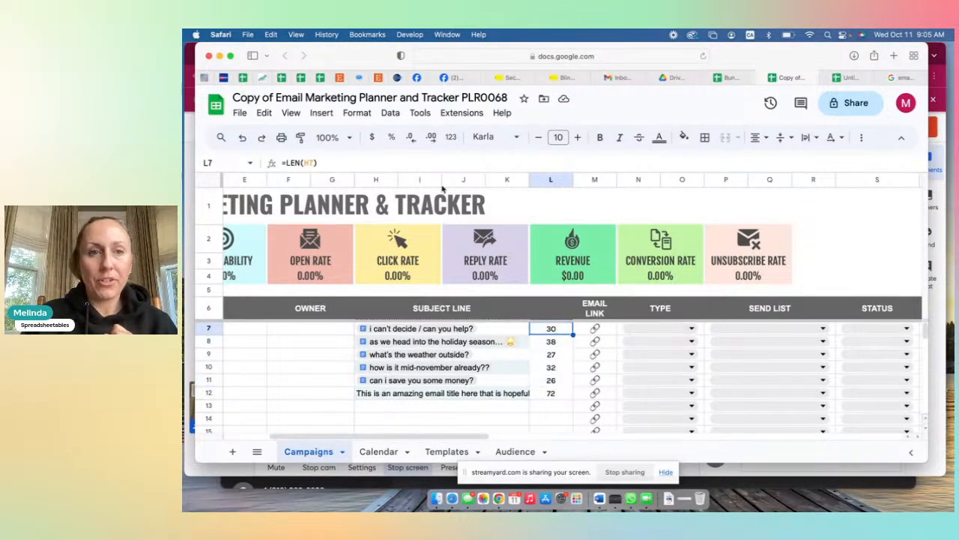
pyautogui.click(391, 112)
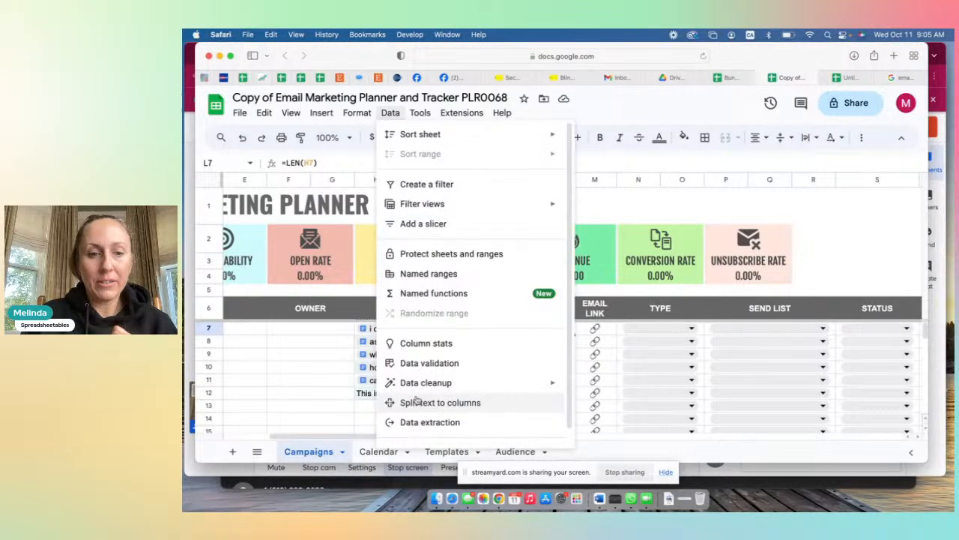
pyautogui.moveTo(359, 119)
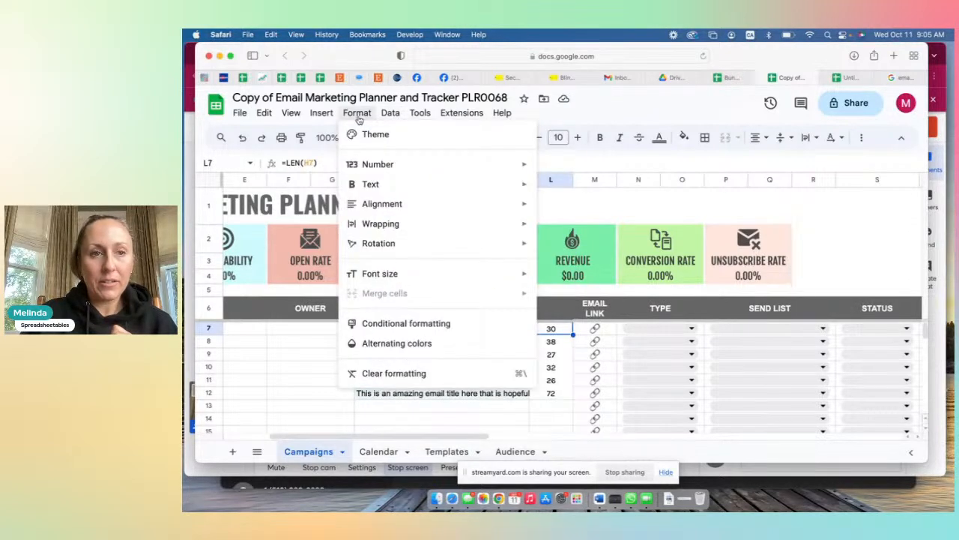
pyautogui.click(374, 323)
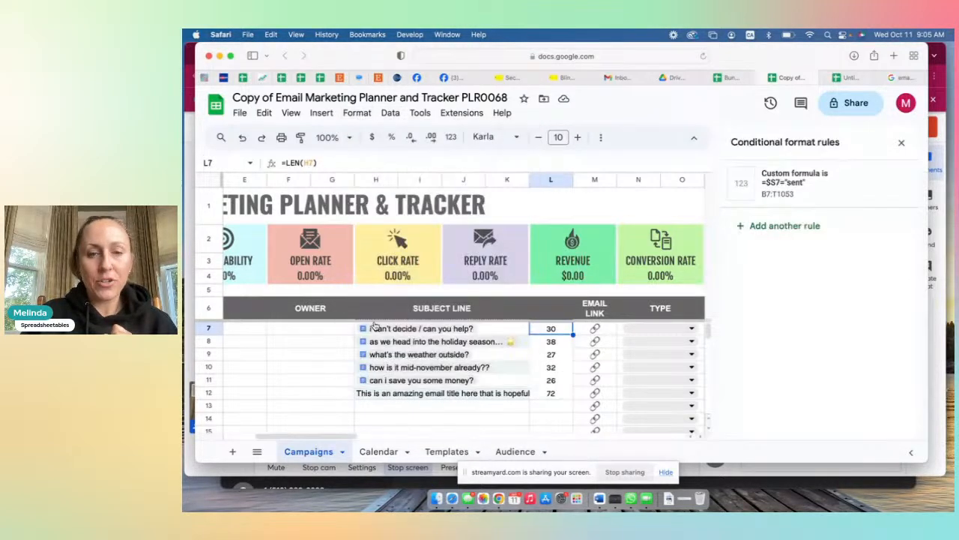
pyautogui.click(762, 226)
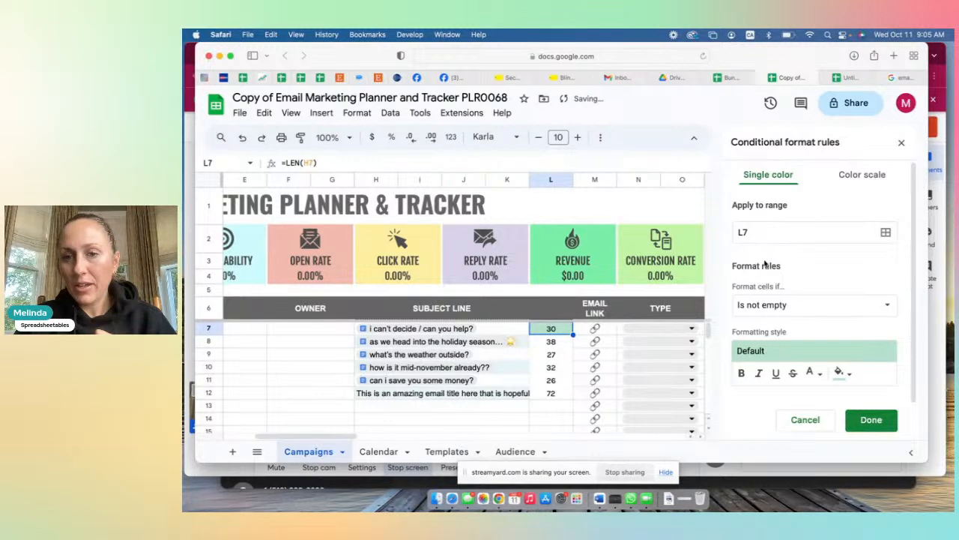
# Step: Set the new rule for cell L7 to format the character count when it is greater than 60
pyautogui.scroll(-1, 790, 281)
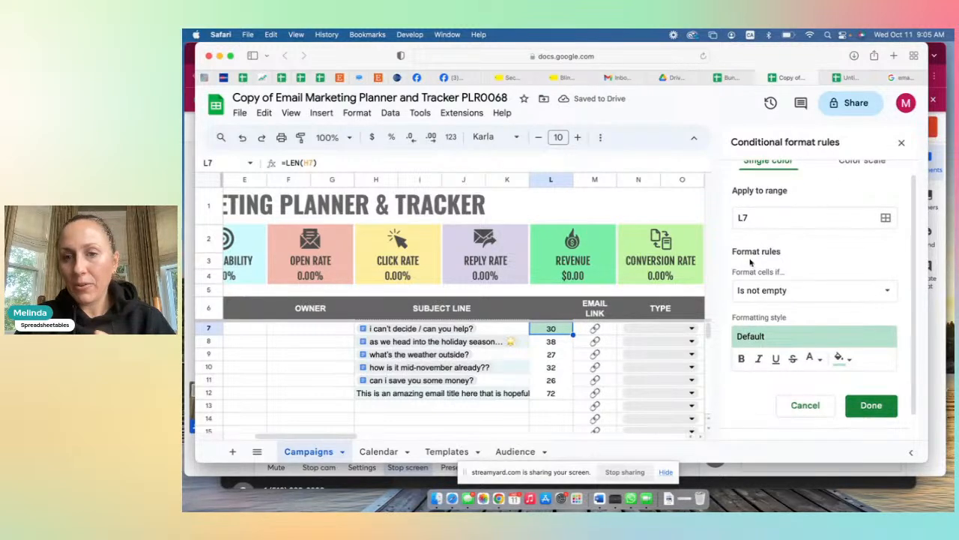
pyautogui.moveTo(753, 216); pyautogui.dragTo(739, 217)
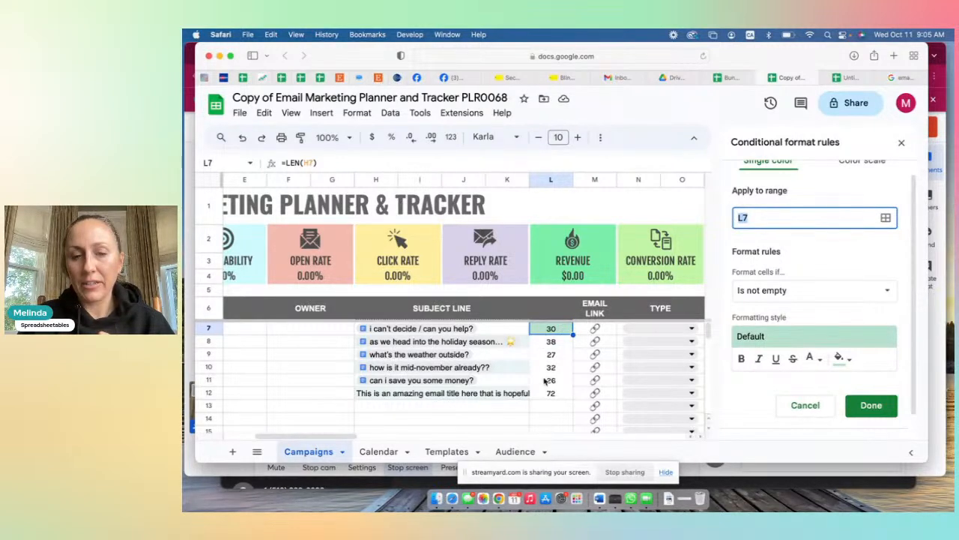
pyautogui.click(807, 290)
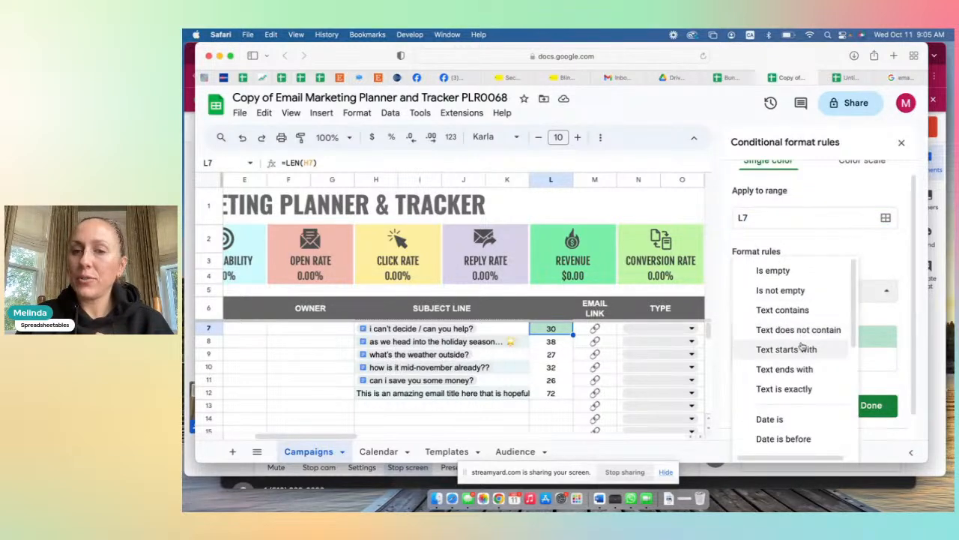
pyautogui.scroll(-5, 802, 345)
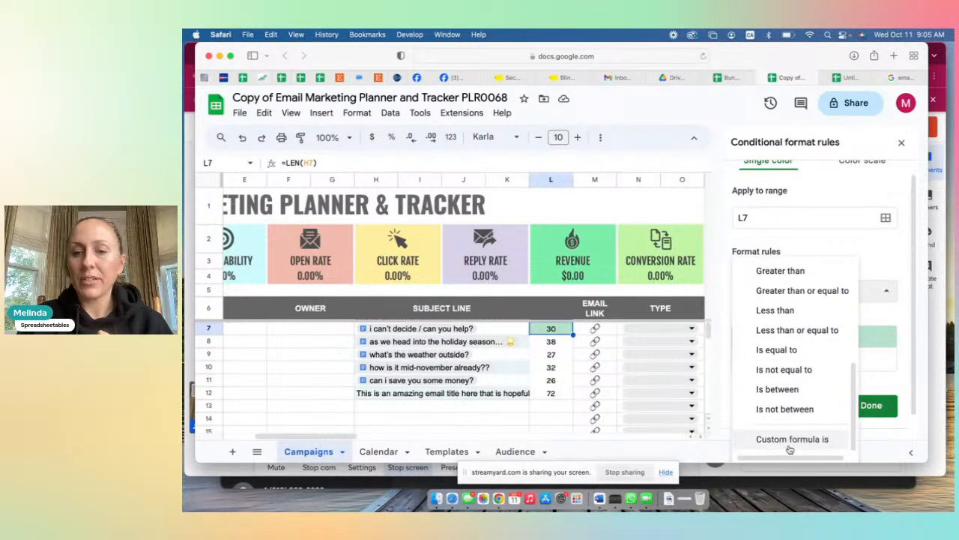
pyautogui.scroll(2, 783, 360)
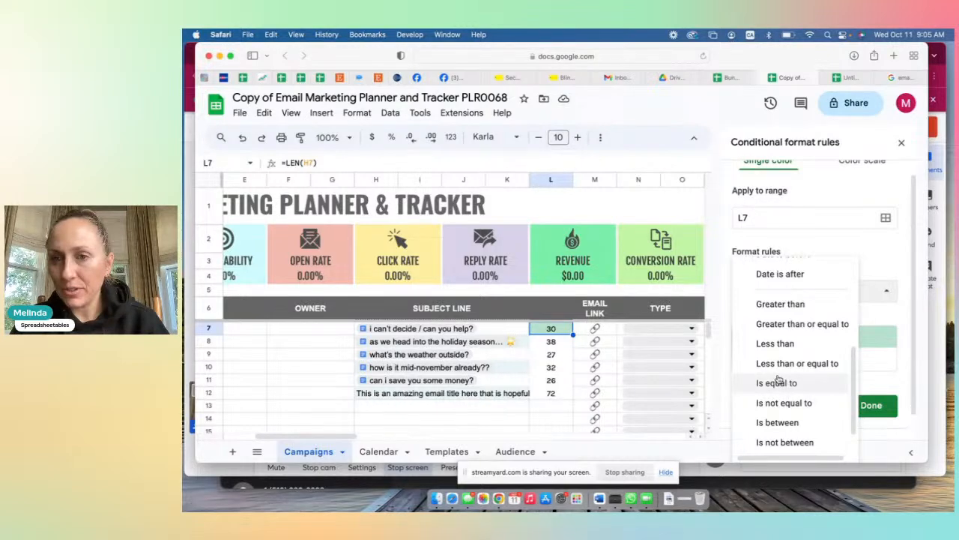
pyautogui.click(784, 304)
pyautogui.click(764, 318)
pyautogui.write('60')
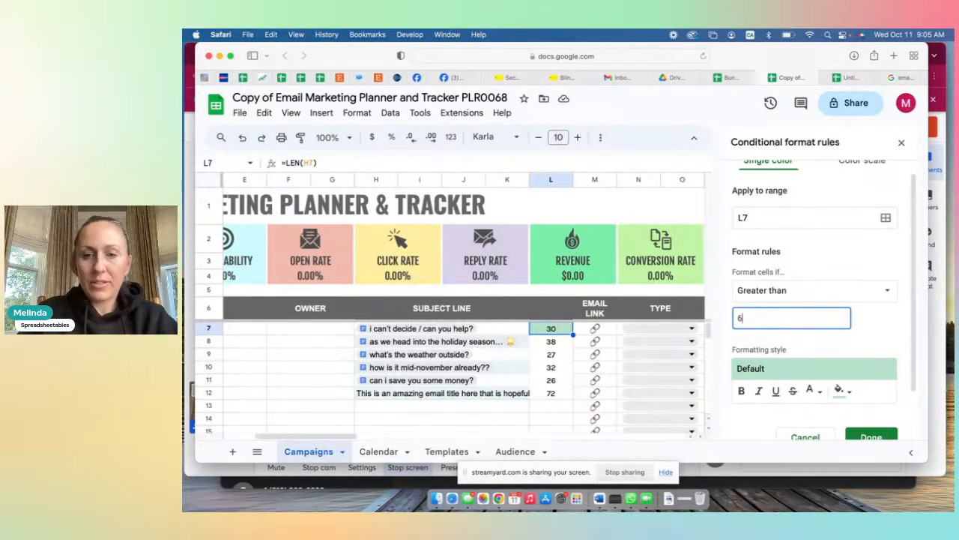
# Step: Give the greater-than-60 rule a light red fill and save it
pyautogui.click(850, 395)
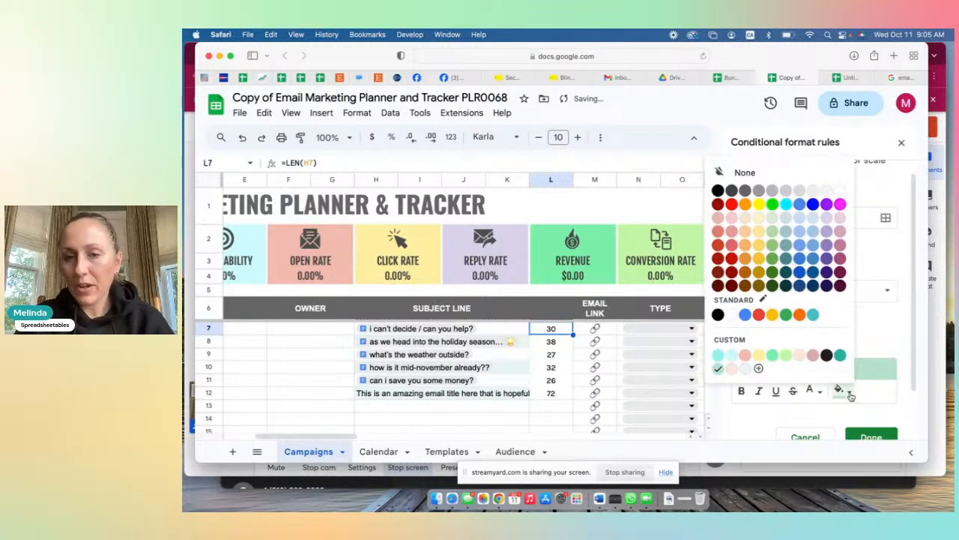
pyautogui.click(732, 259)
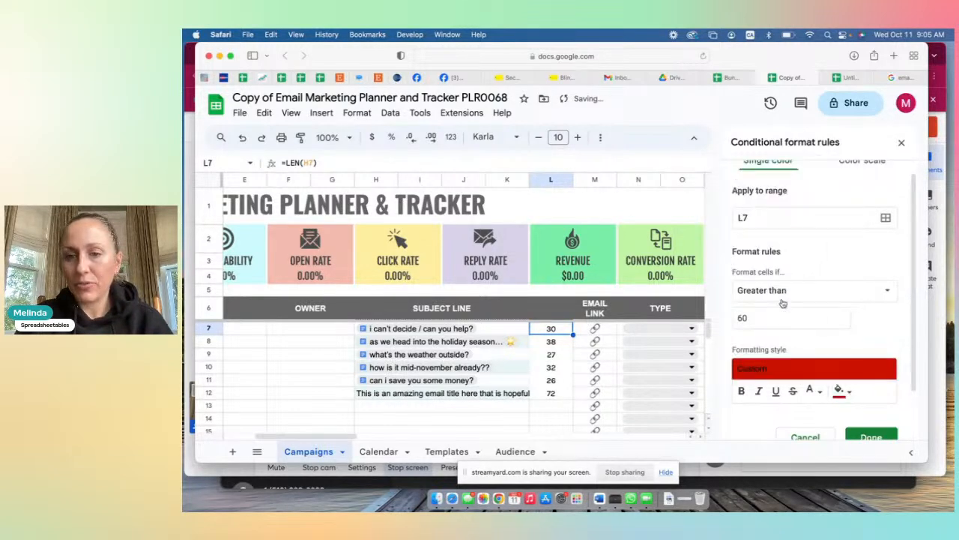
pyautogui.click(840, 391)
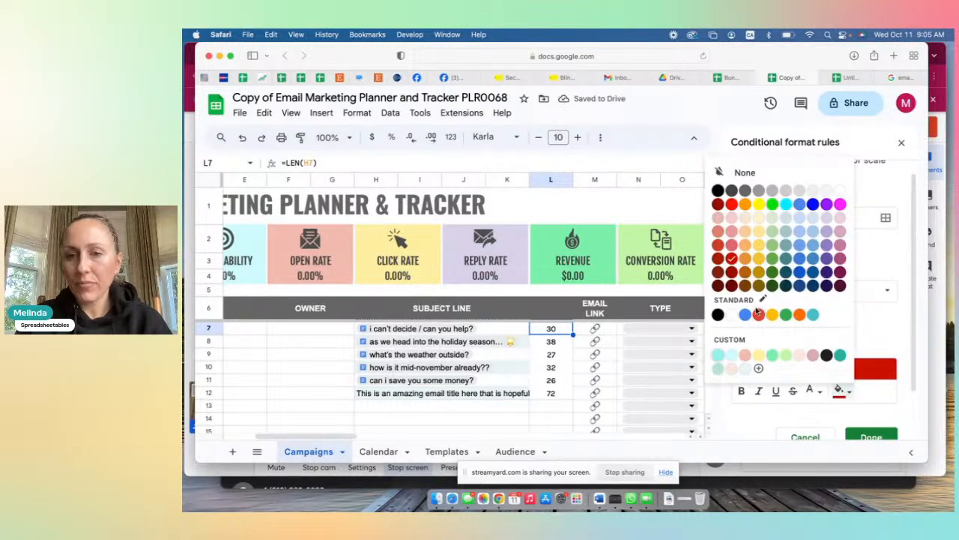
pyautogui.click(734, 246)
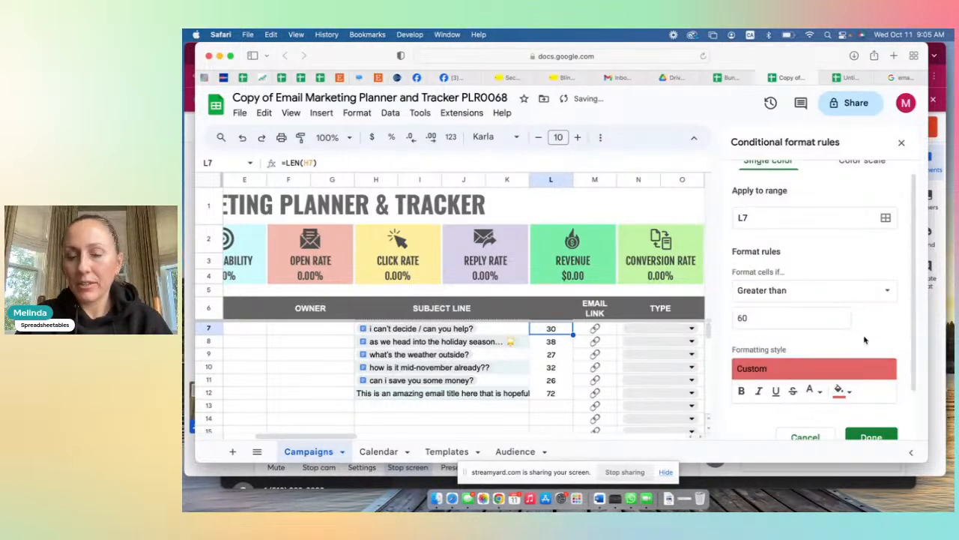
pyautogui.click(872, 427)
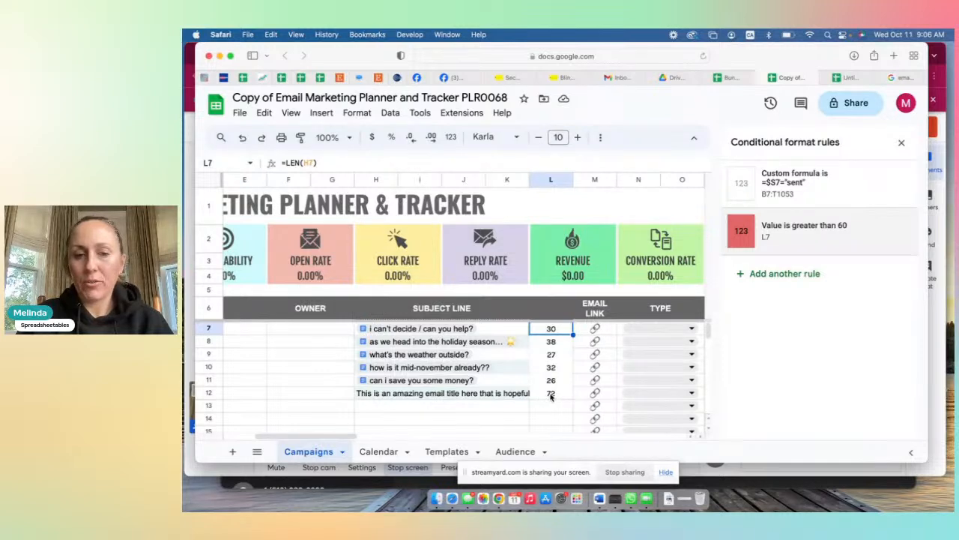
# Step: Add a second rule for L7 with the default green fill for values less than or equal to 60, and close the rules
pyautogui.click(769, 275)
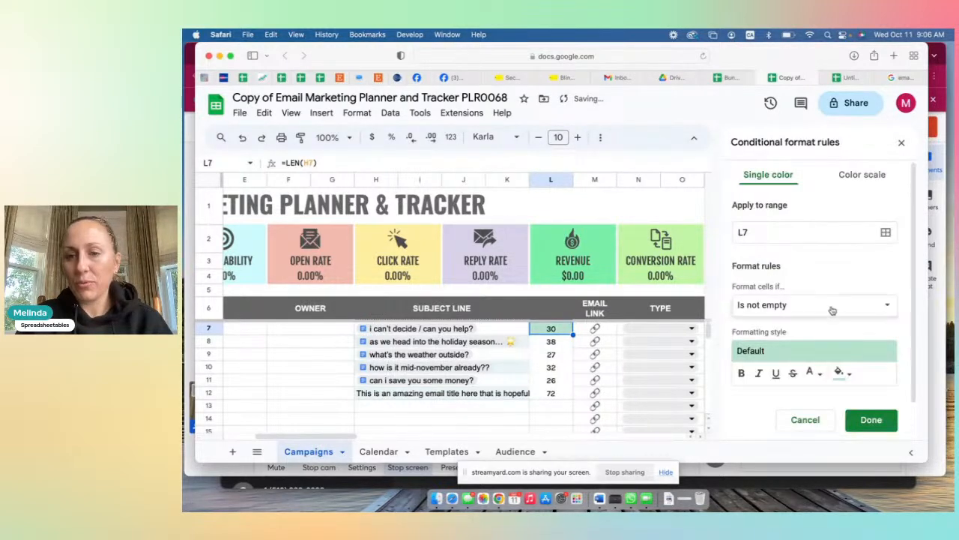
pyautogui.click(830, 307)
pyautogui.scroll(-5, 808, 361)
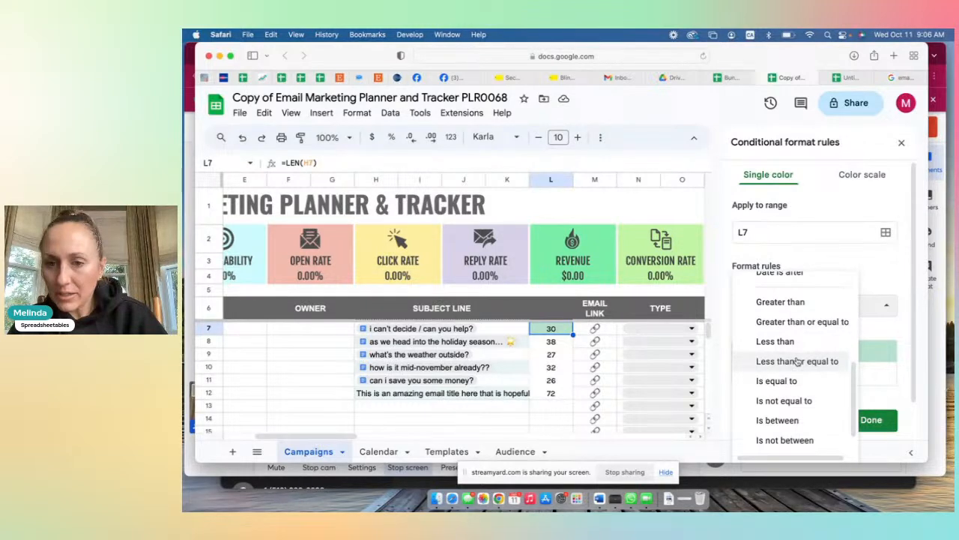
pyautogui.scroll(-2, 800, 390)
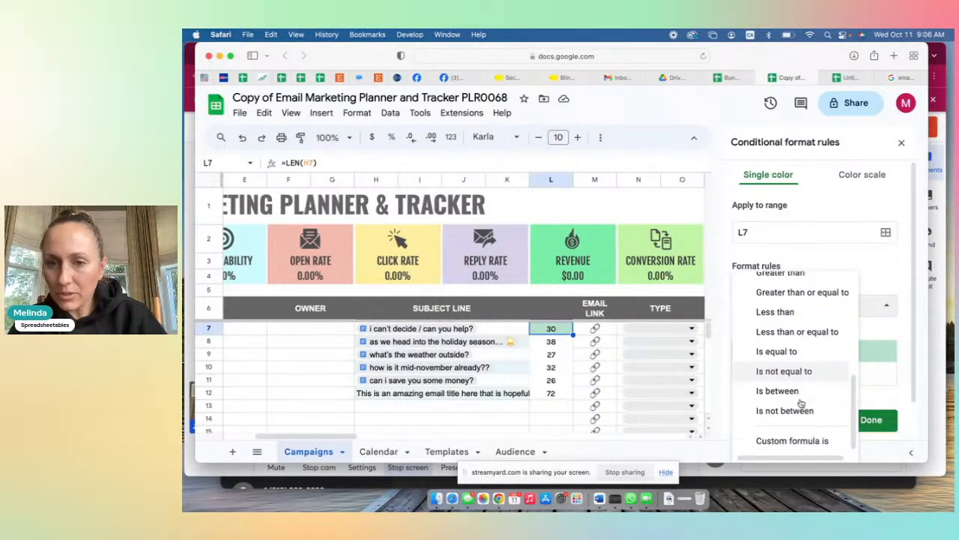
pyautogui.click(808, 343)
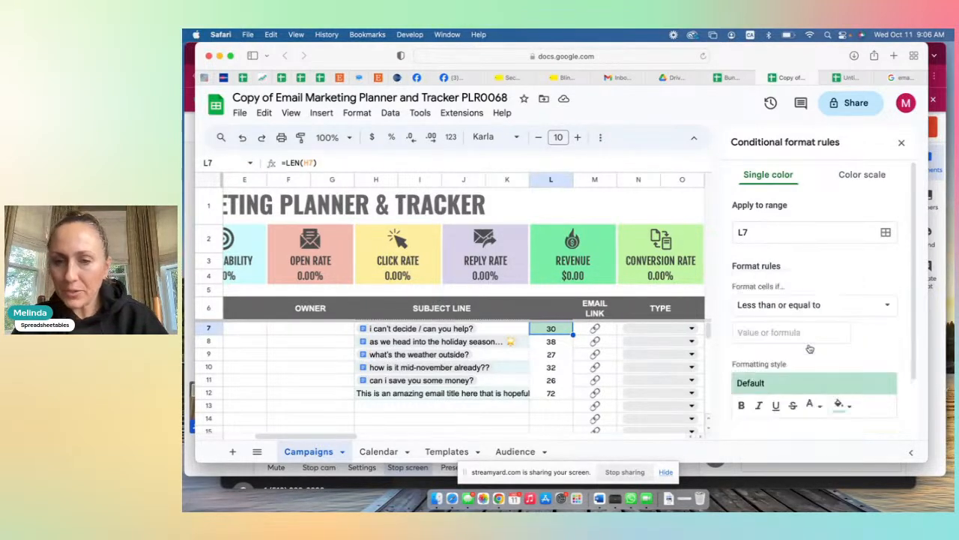
pyautogui.click(761, 336)
pyautogui.write('60')
pyautogui.click(859, 357)
pyautogui.scroll(-2, 859, 357)
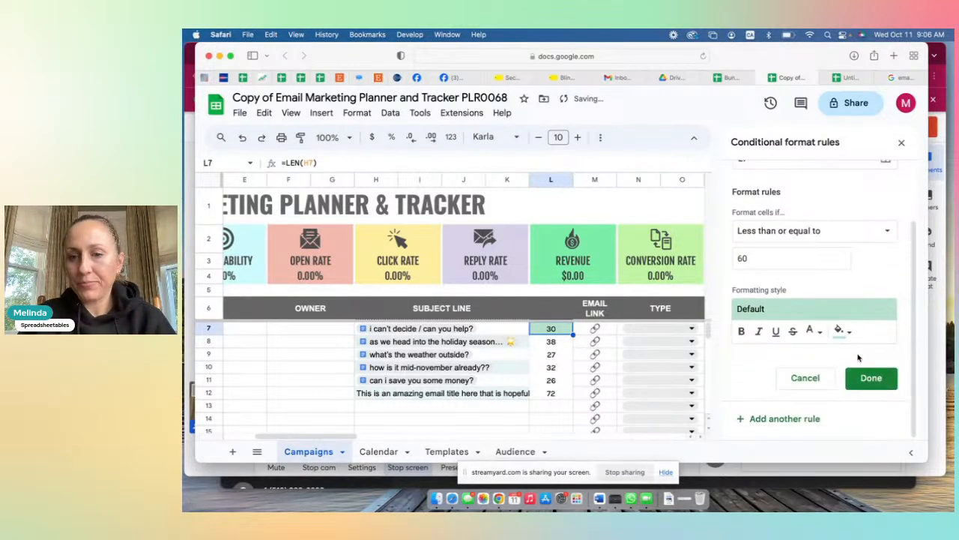
pyautogui.click(870, 381)
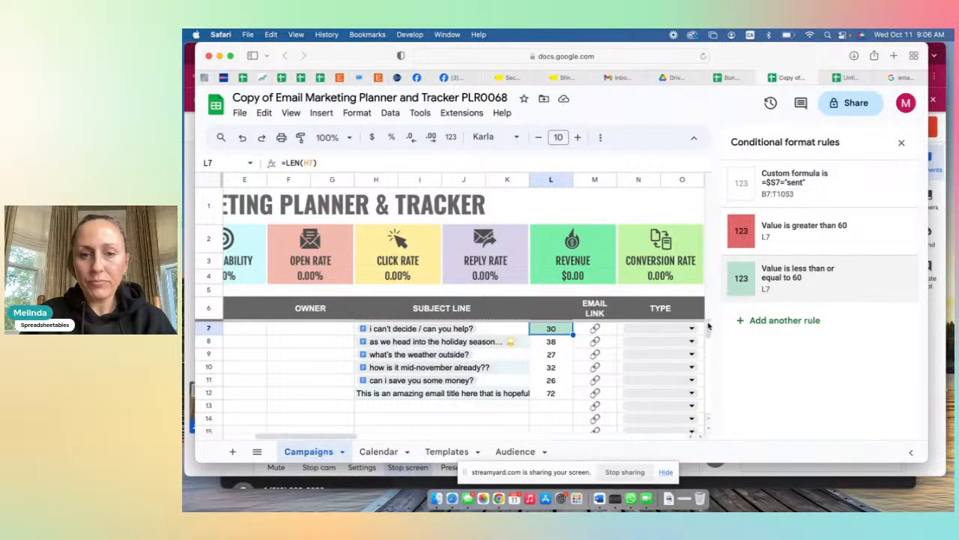
pyautogui.click(901, 141)
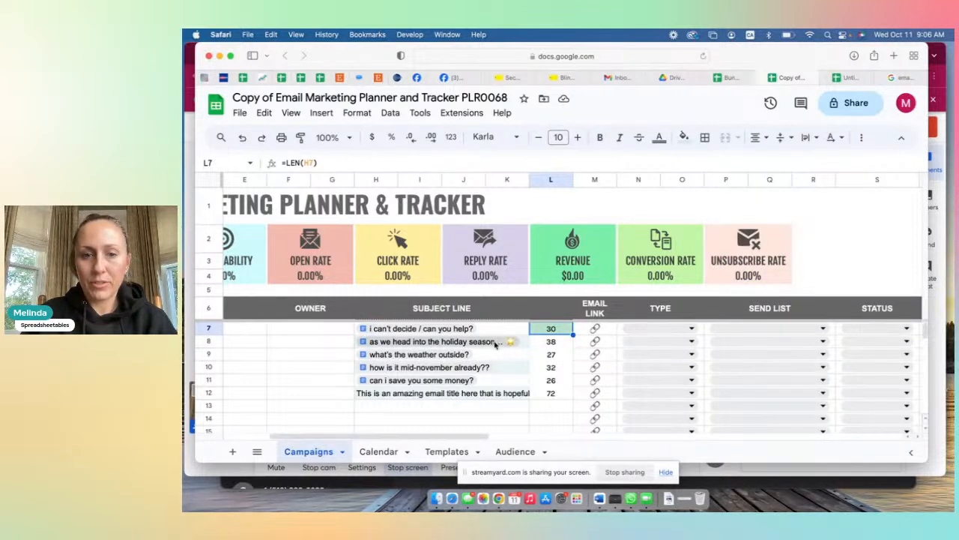
# Step: Copy cell L7 and paste only its conditional formatting onto the character counts in L8:L12
pyautogui.click(544, 320)
pyautogui.click(544, 330)
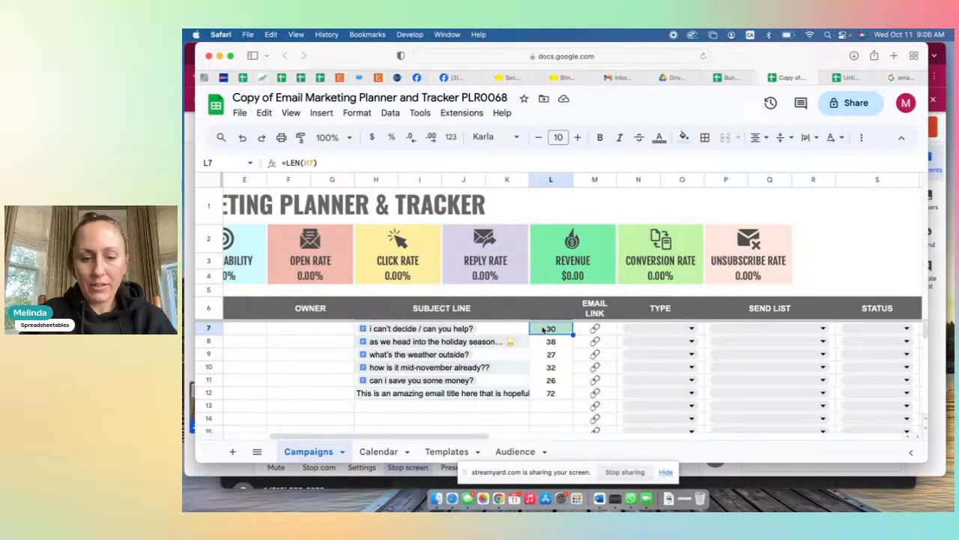
pyautogui.moveTo(544, 342); pyautogui.dragTo(542, 395)
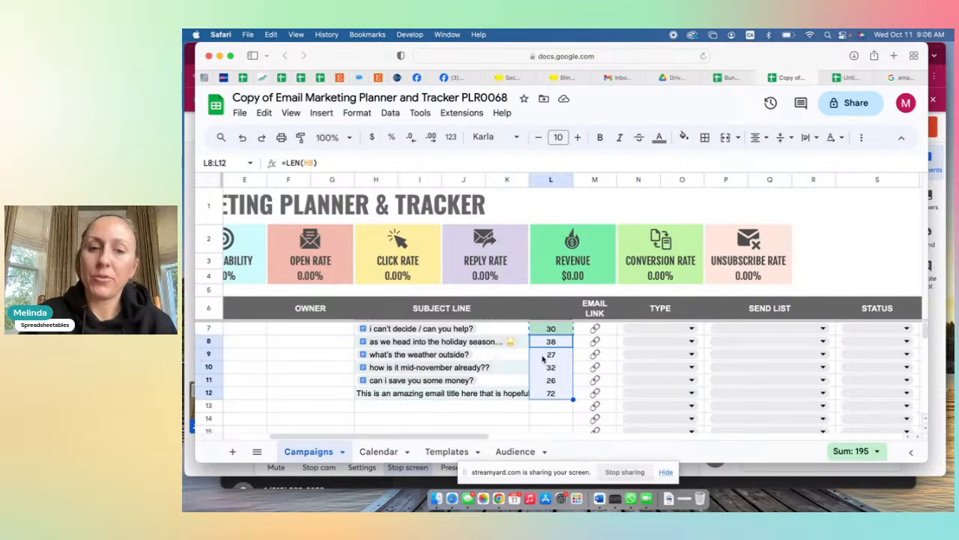
pyautogui.rightClick(544, 360)
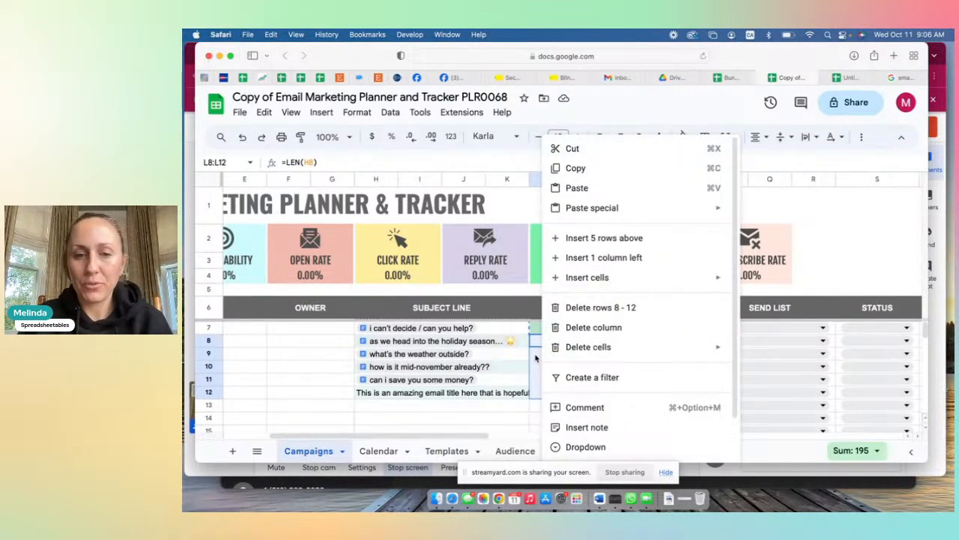
pyautogui.moveTo(605, 210)
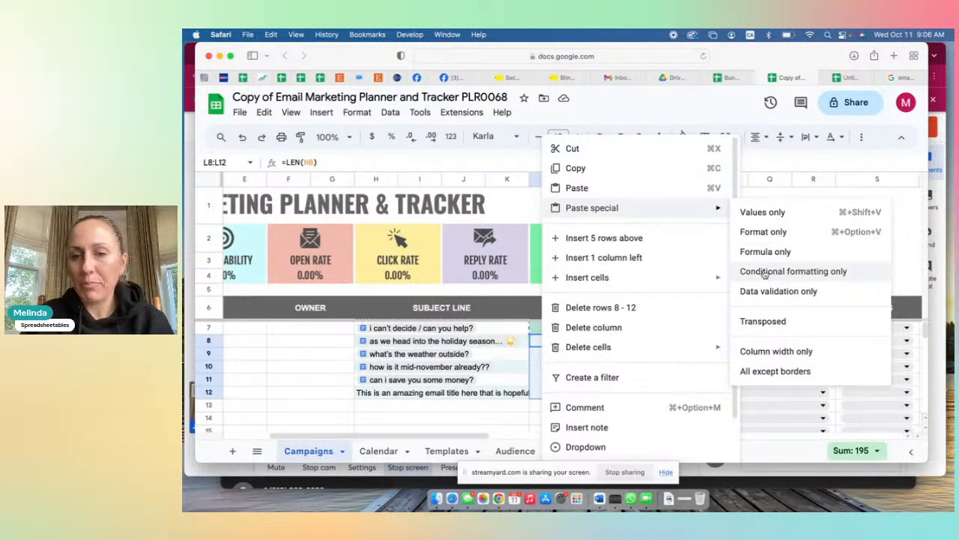
pyautogui.click(793, 272)
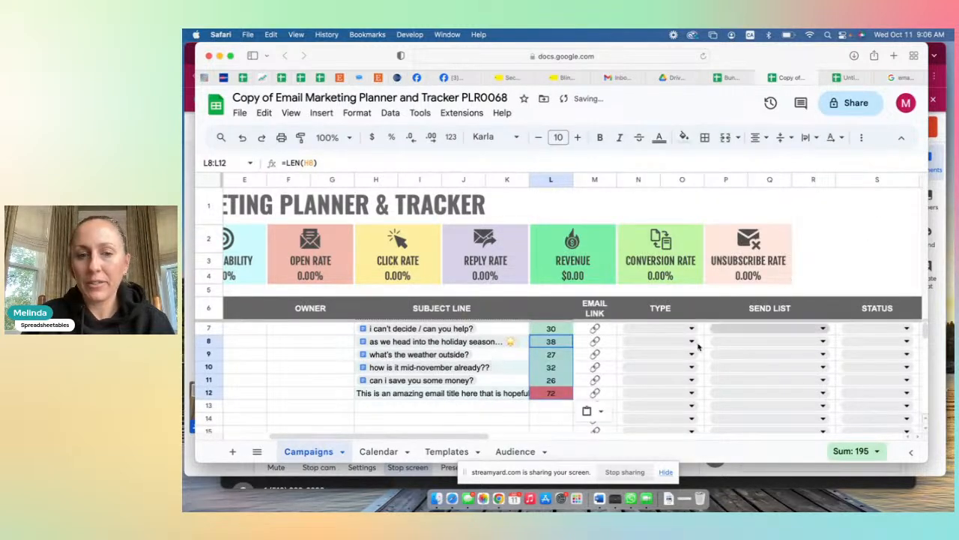
# Step: Review the Campaigns sheet's tracking columns and the color-coded character counts in L7:L12
pyautogui.click(538, 417)
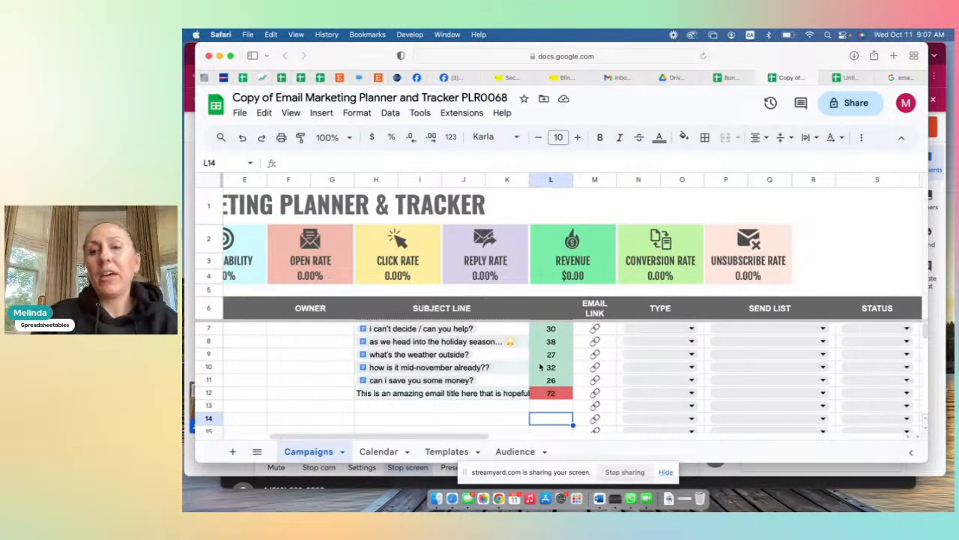
pyautogui.hscroll(10, 578, 367)
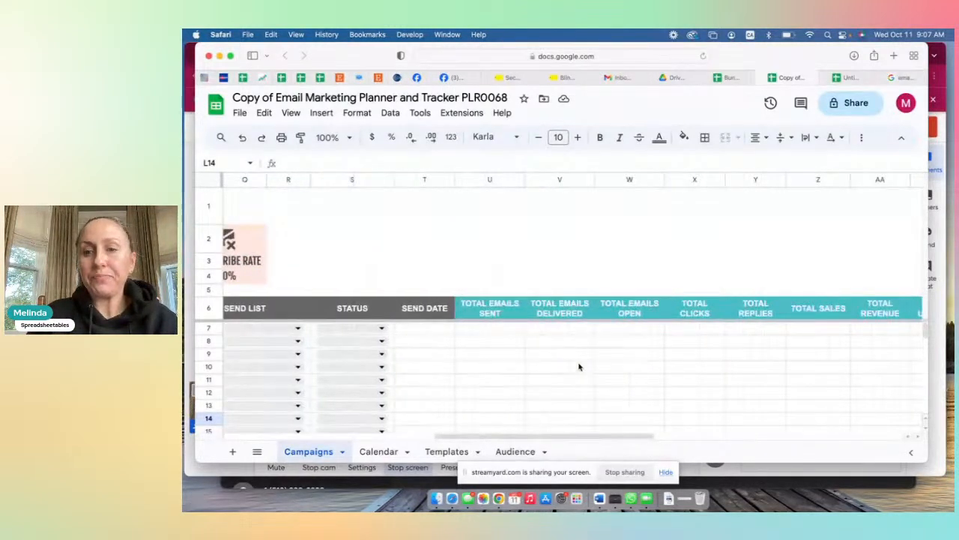
pyautogui.hscroll(3, 579, 367)
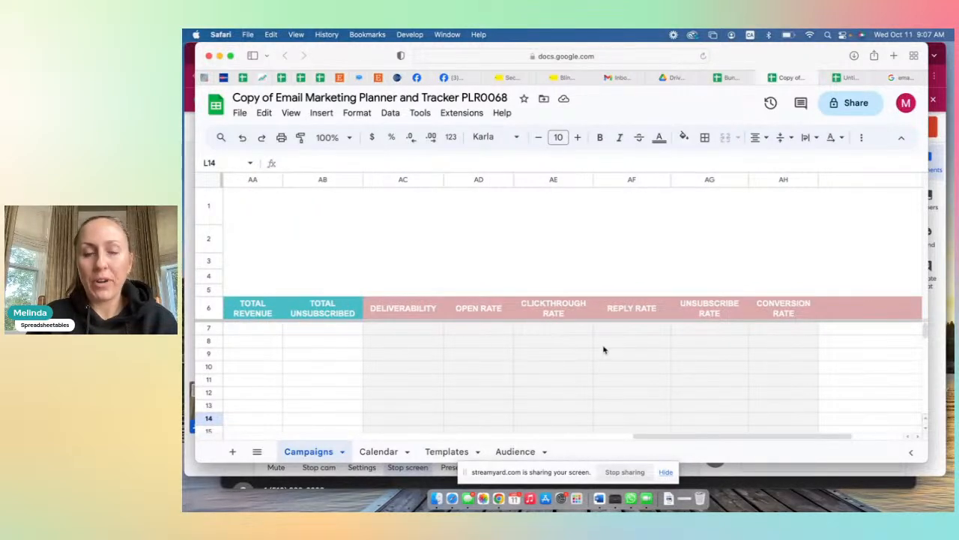
pyautogui.hscroll(-2, 552, 384)
pyautogui.hscroll(-10, 552, 384)
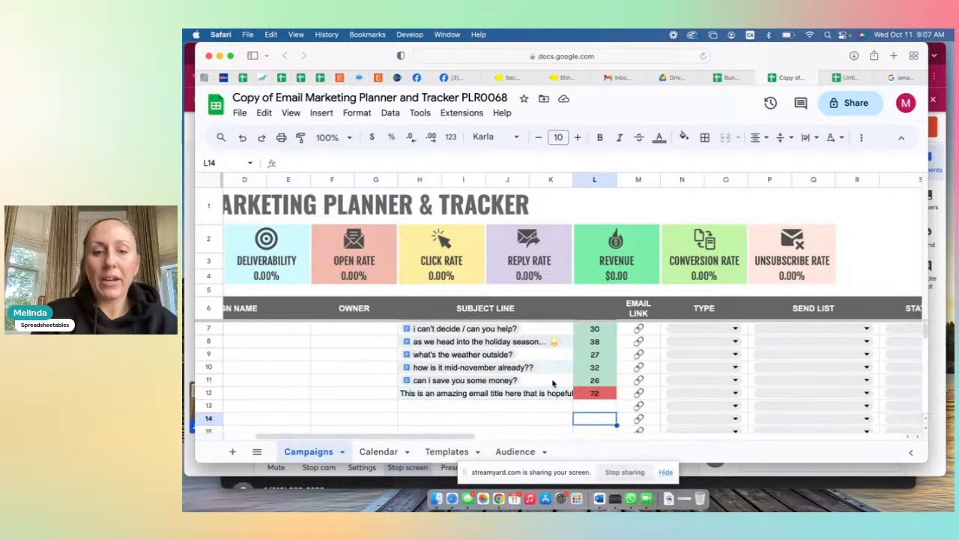
pyautogui.moveTo(594, 332); pyautogui.dragTo(597, 394)
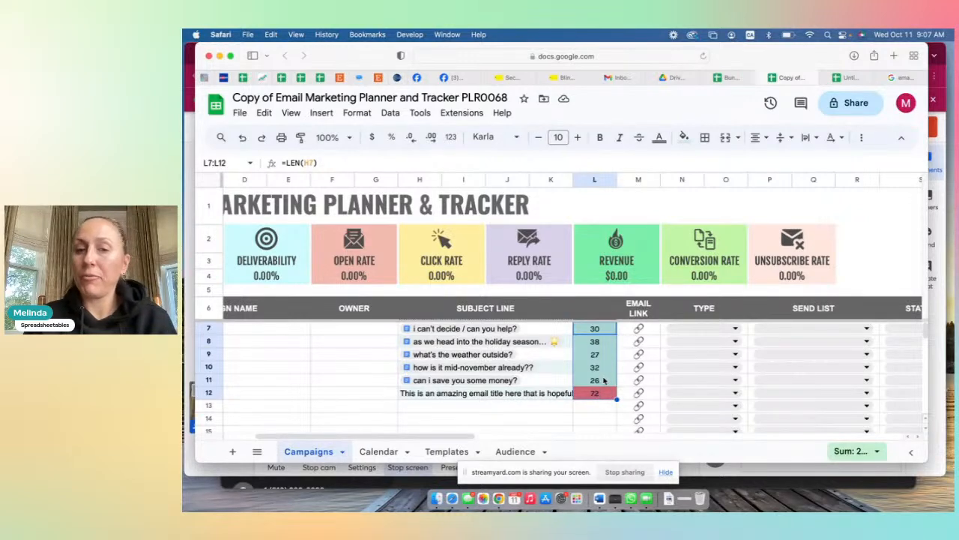
pyautogui.click(592, 397)
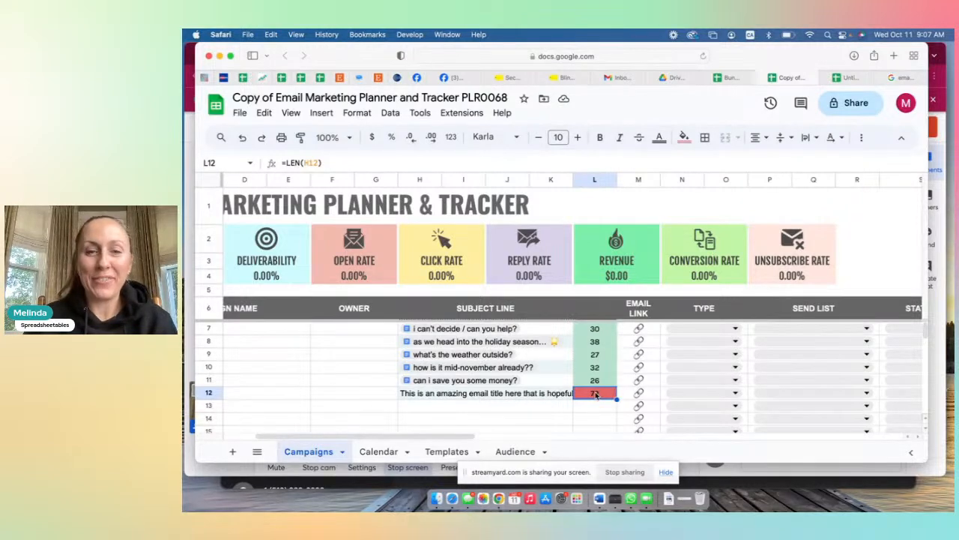
# Step: Check the outlet length table in the untitled spreadsheet, and switch to the StreamYard studio in Chrome
pyautogui.click(857, 78)
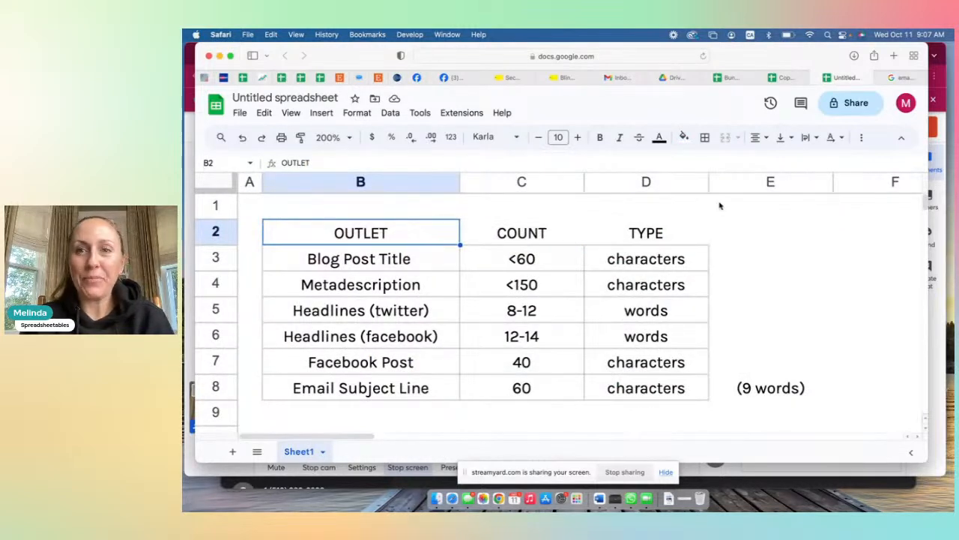
pyautogui.click(792, 78)
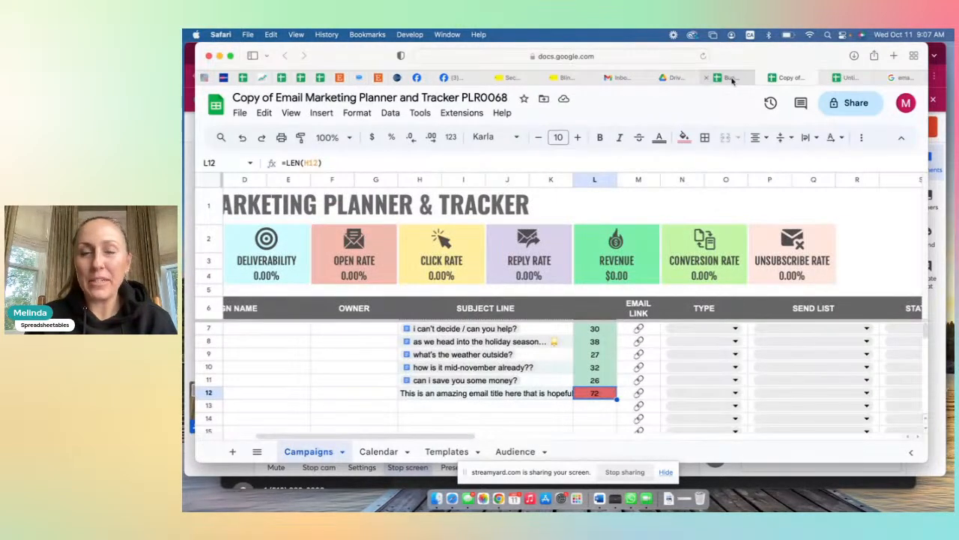
pyautogui.moveTo(728, 80)
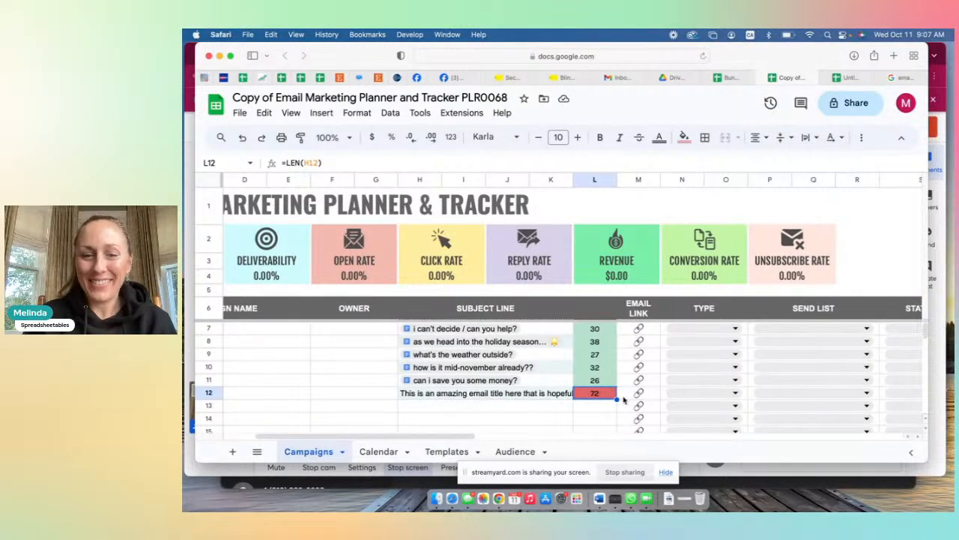
pyautogui.click(498, 501)
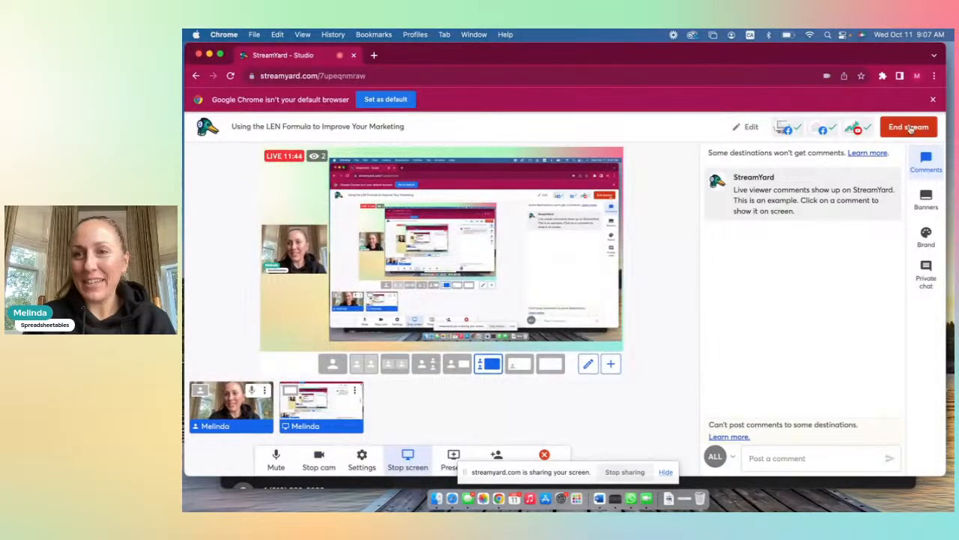